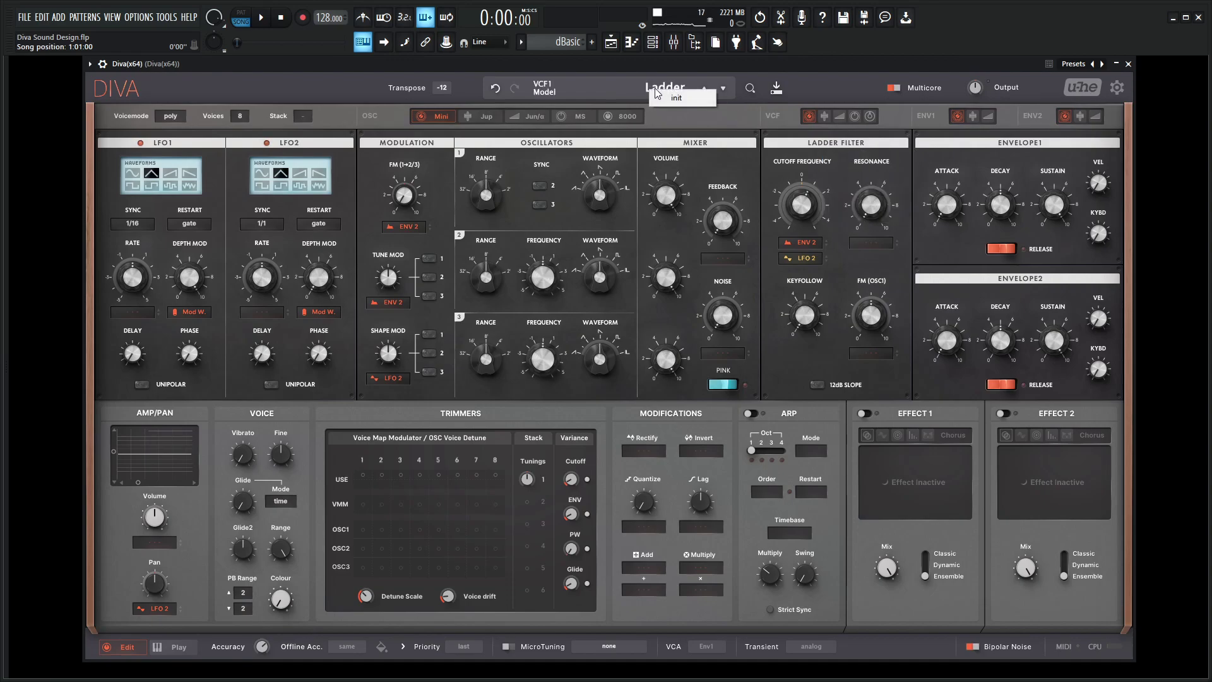
- Switch the oscillators to the Dual VCO model, using only noise for VCO-1 and only sine for VCO-2
click(485, 117)
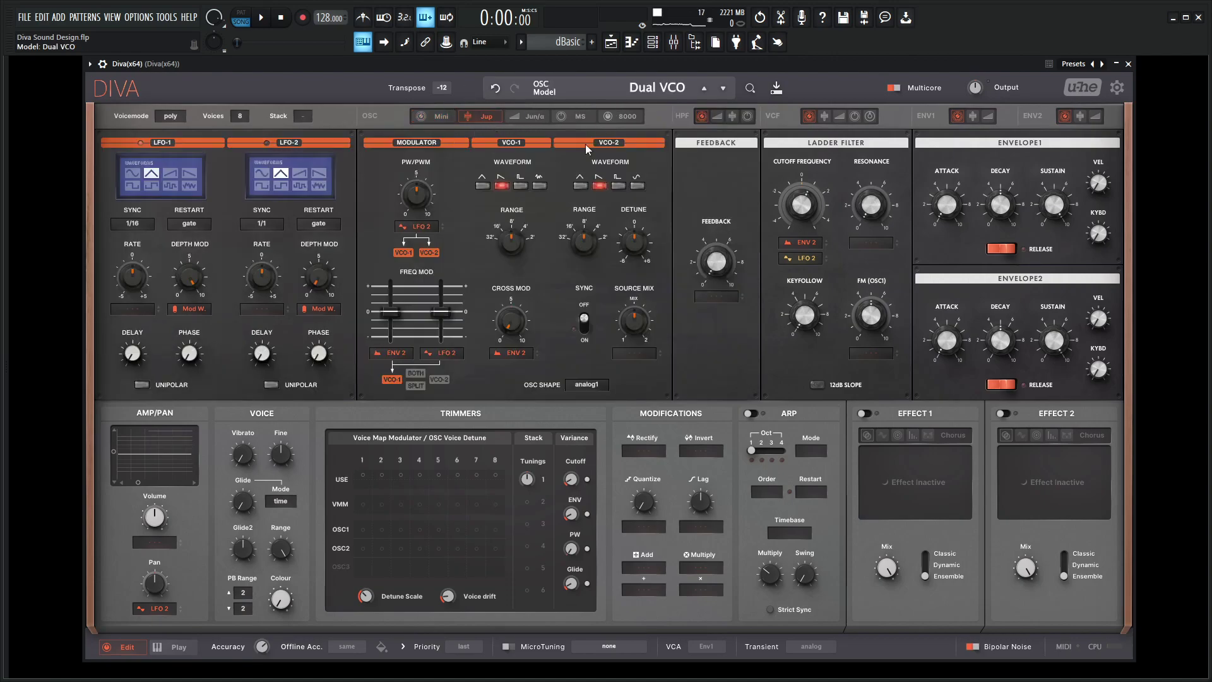
click(540, 186)
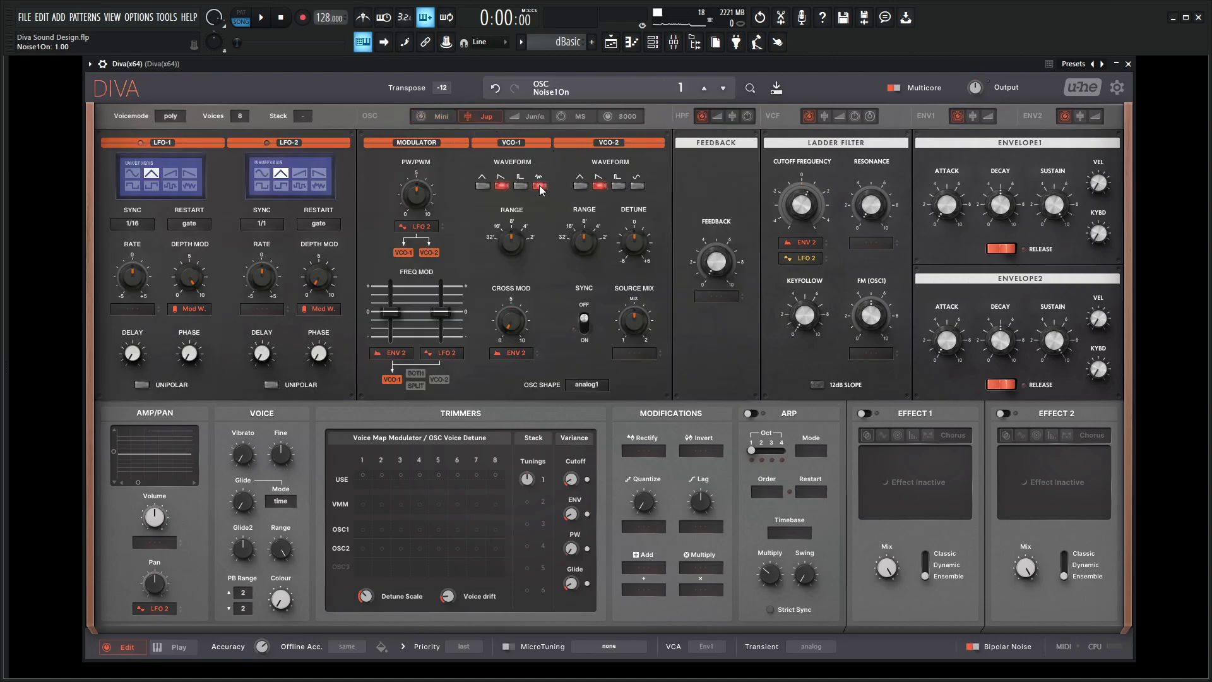
click(502, 186)
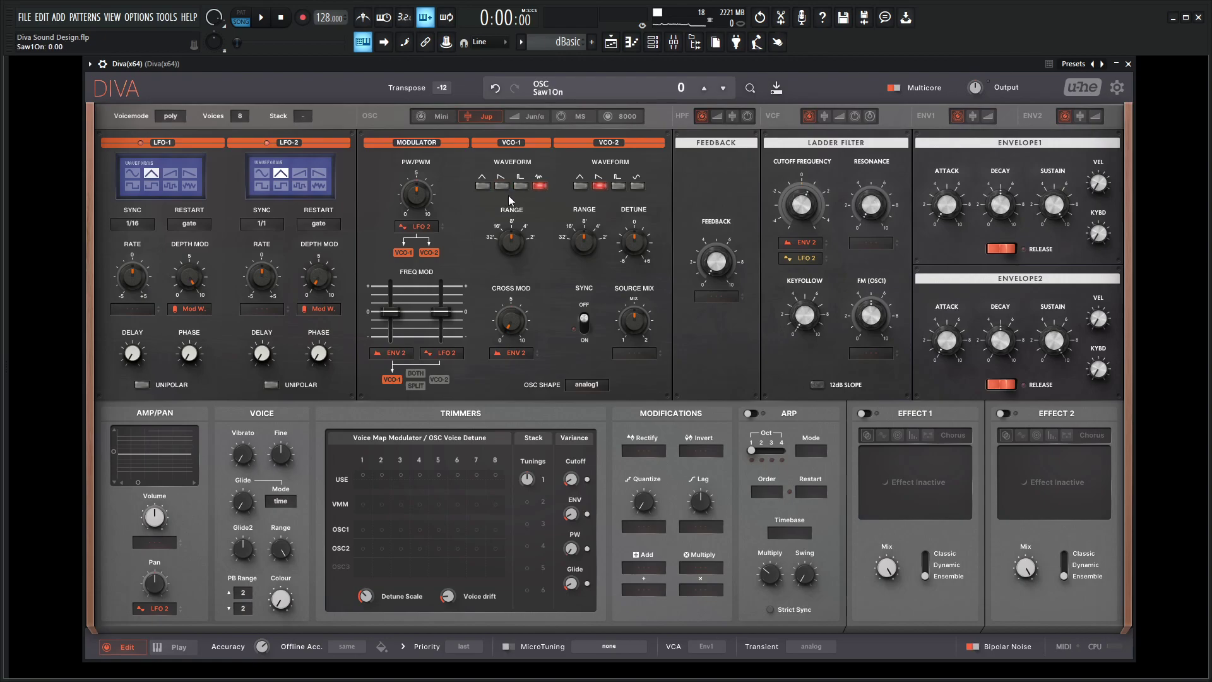
click(600, 186)
click(638, 186)
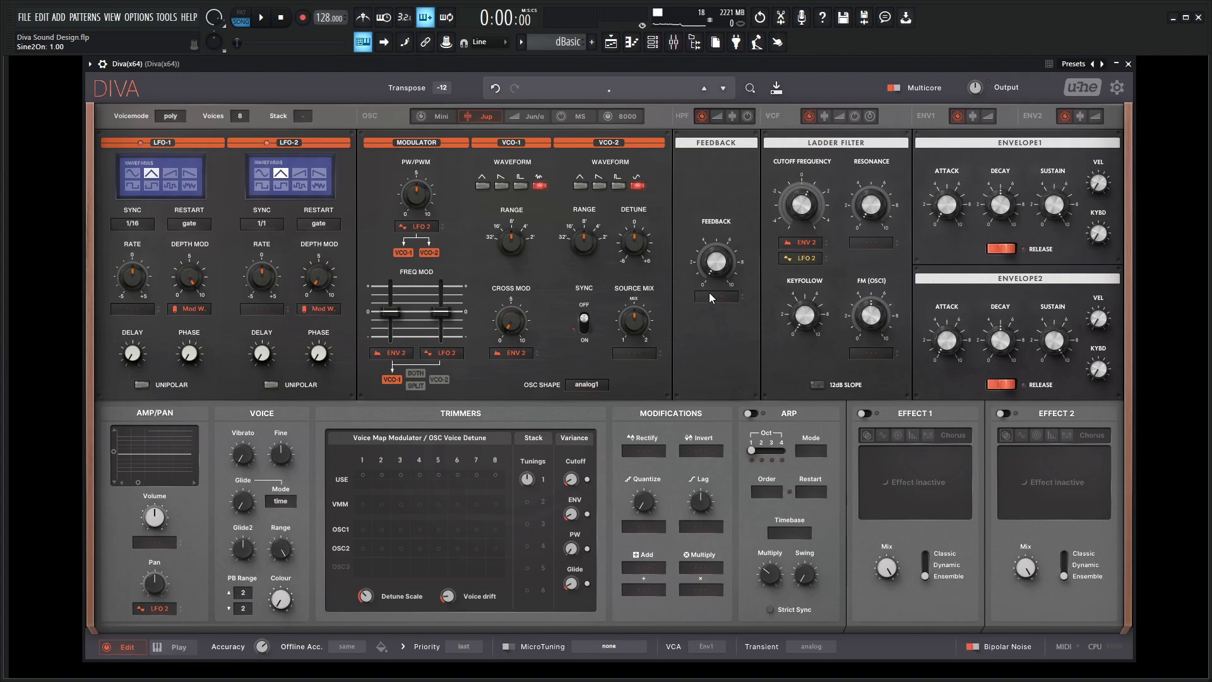
- Raise the Source Mix to shift the oscillator balance from the VCO-1 noise toward the VCO-2 sine
mouse_move(713, 291)
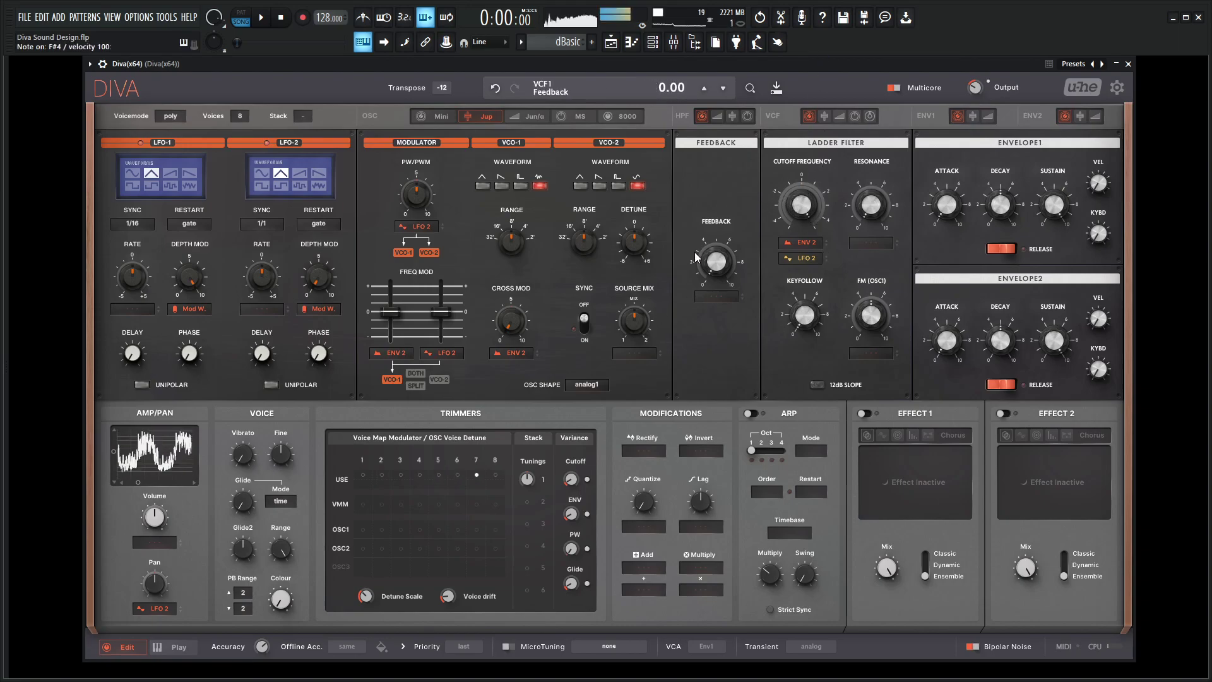
drag(638, 325, 638, 317)
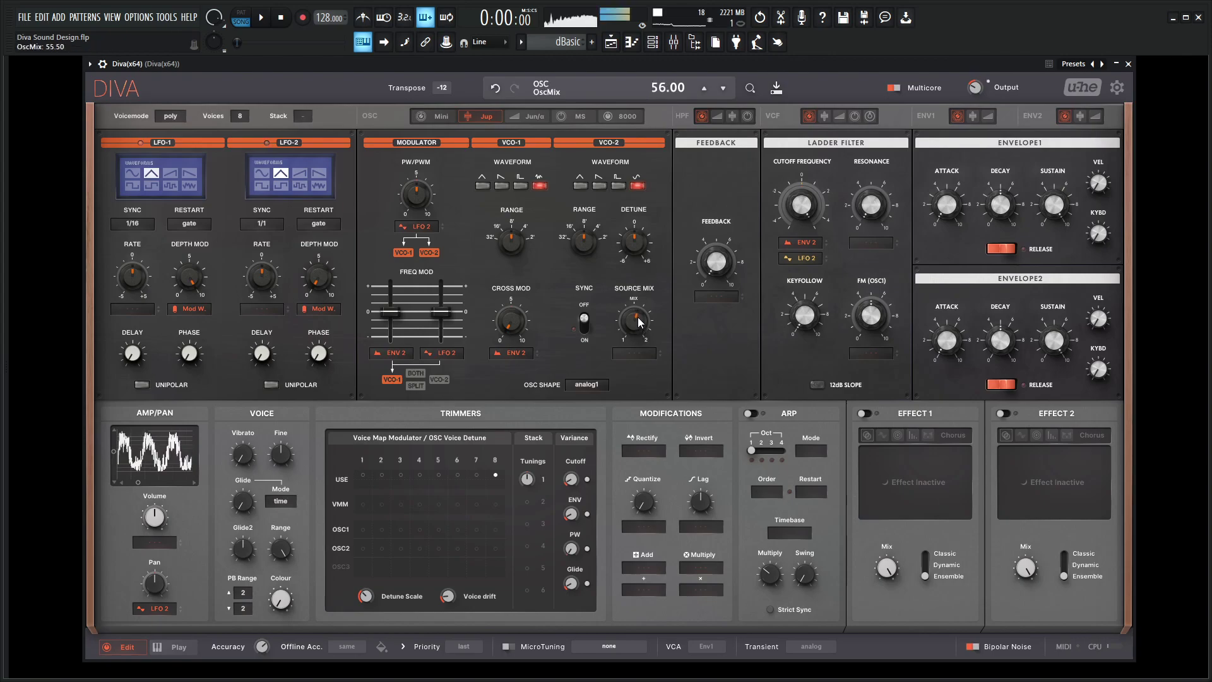
scroll(638, 317, up, 8)
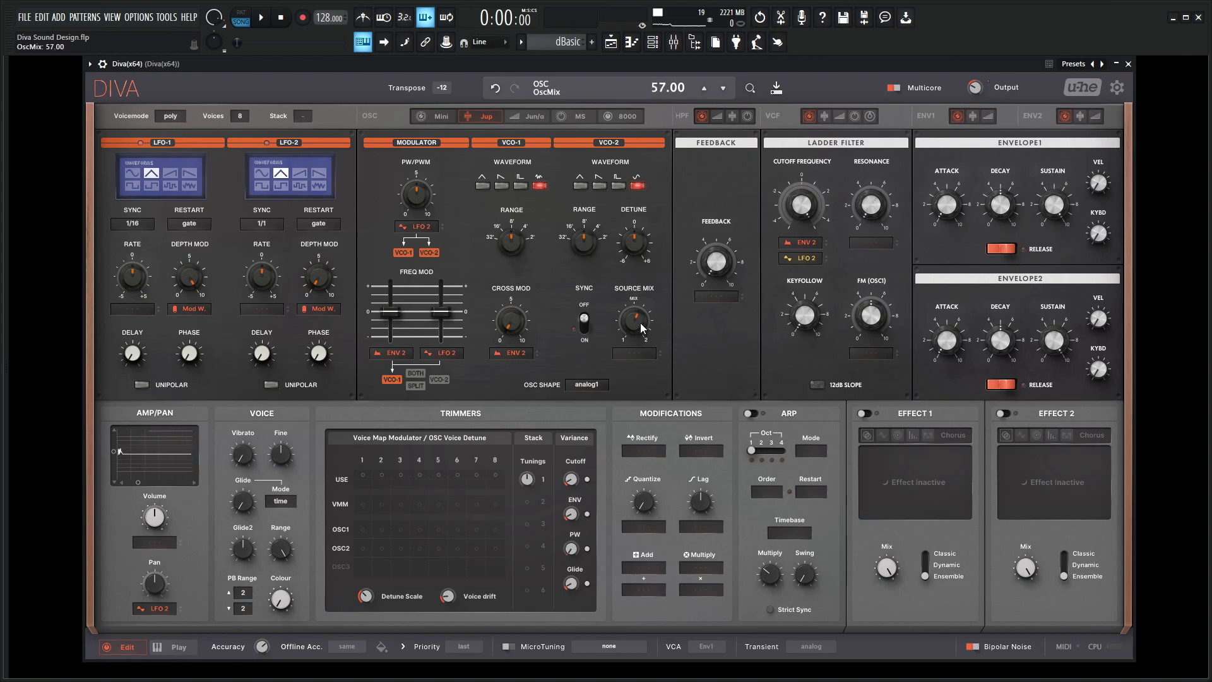
mouse_move(636, 329)
mouse_down()
mouse_move(642, 306)
mouse_move(645, 321)
mouse_up()
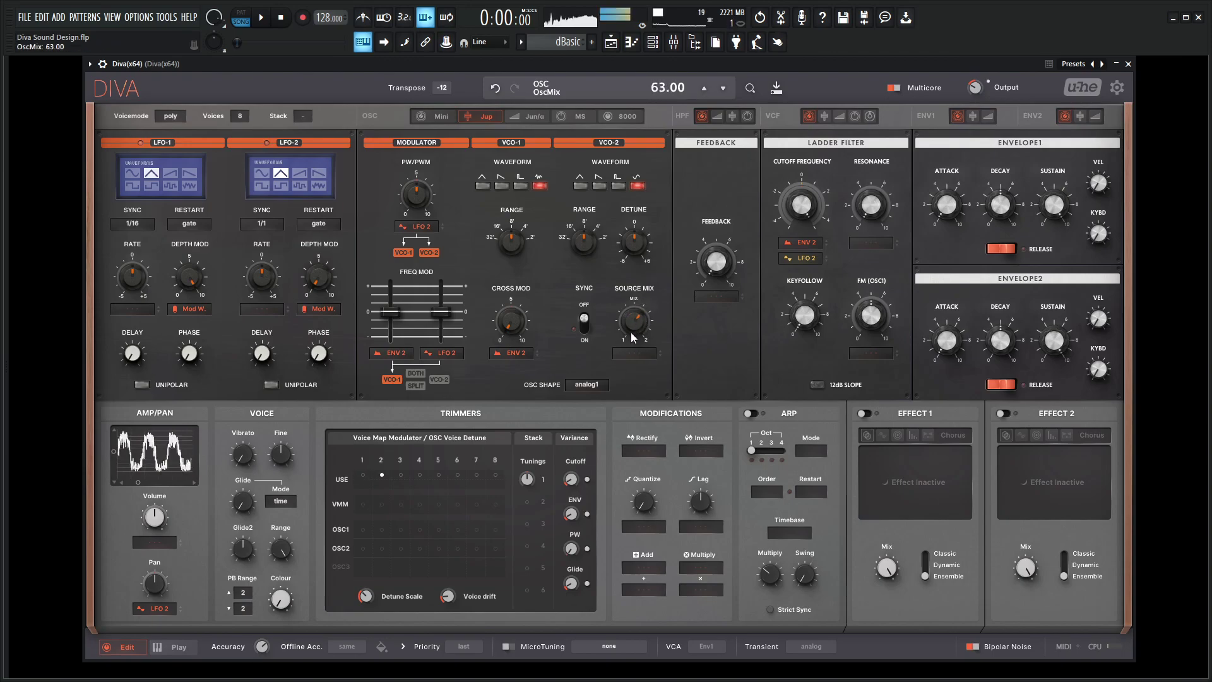
drag(633, 338, 641, 312)
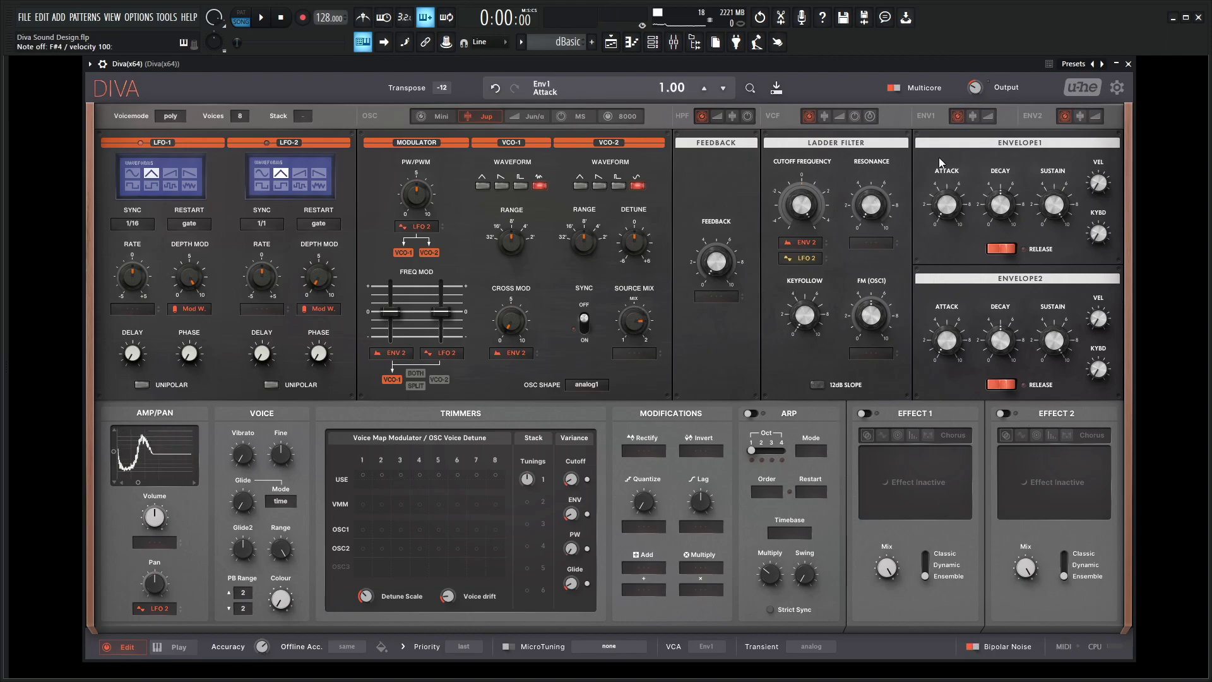
- Switch the filter to the Uhbie model, raise its resonance to about 22 and sweep its frequency
click(871, 116)
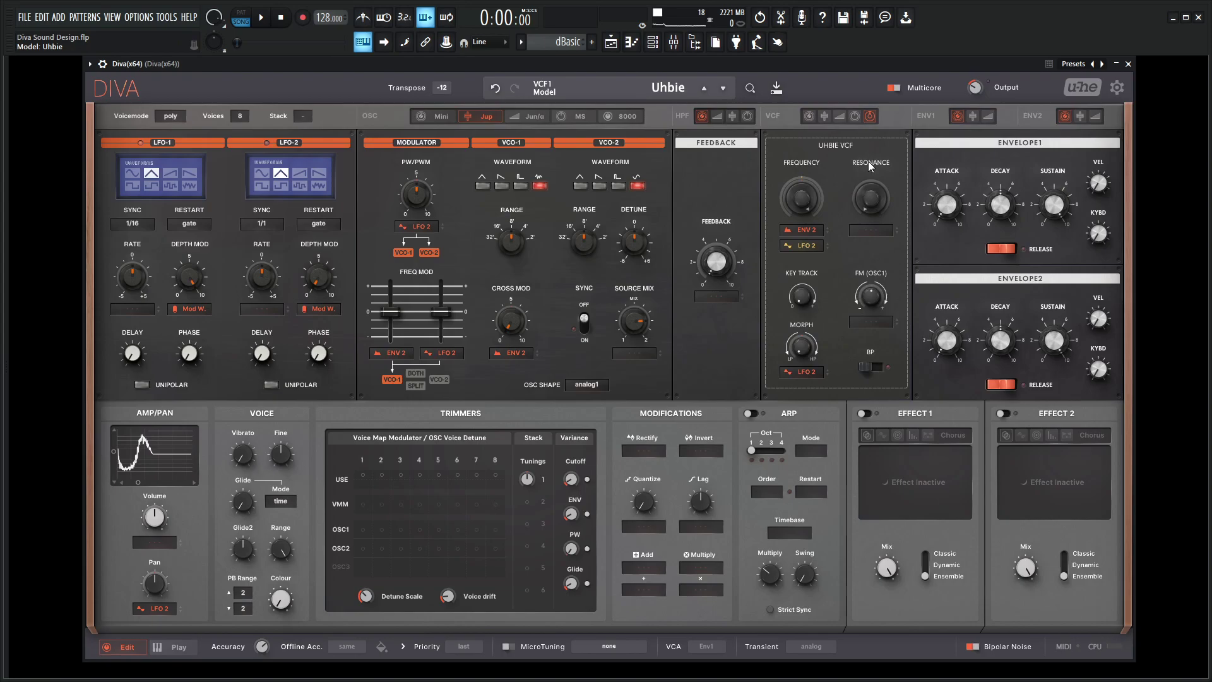
drag(870, 197, 873, 173)
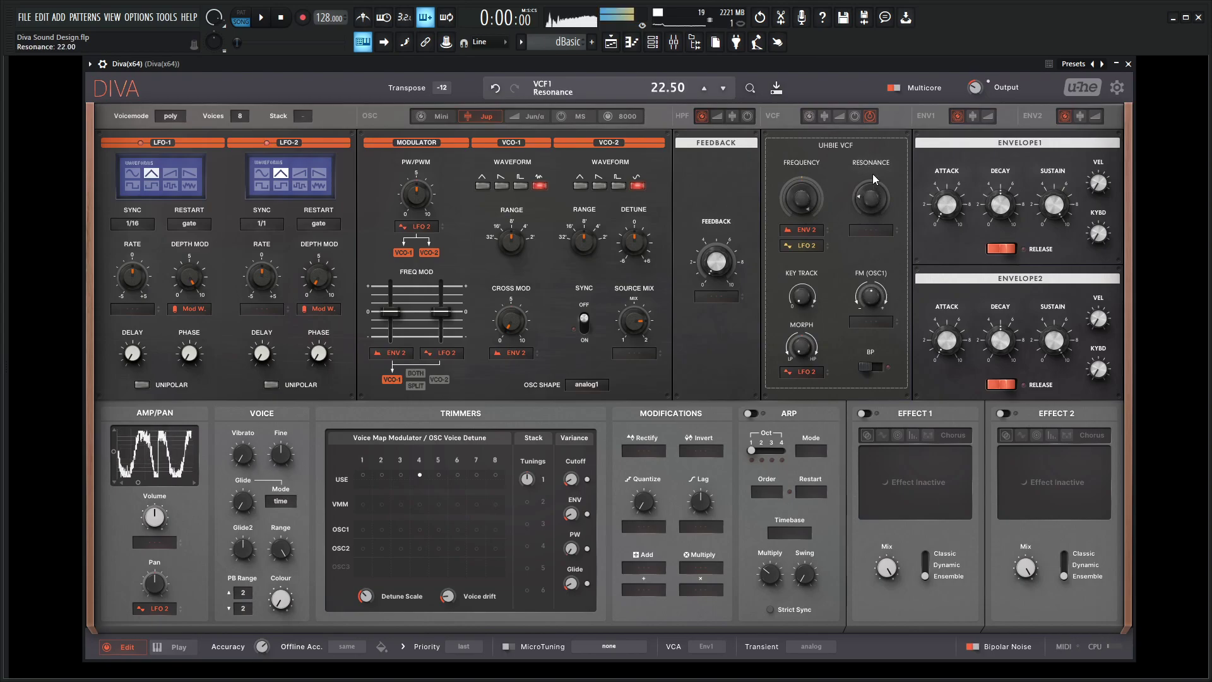
drag(809, 197, 809, 274)
scroll(873, 189, up, 5)
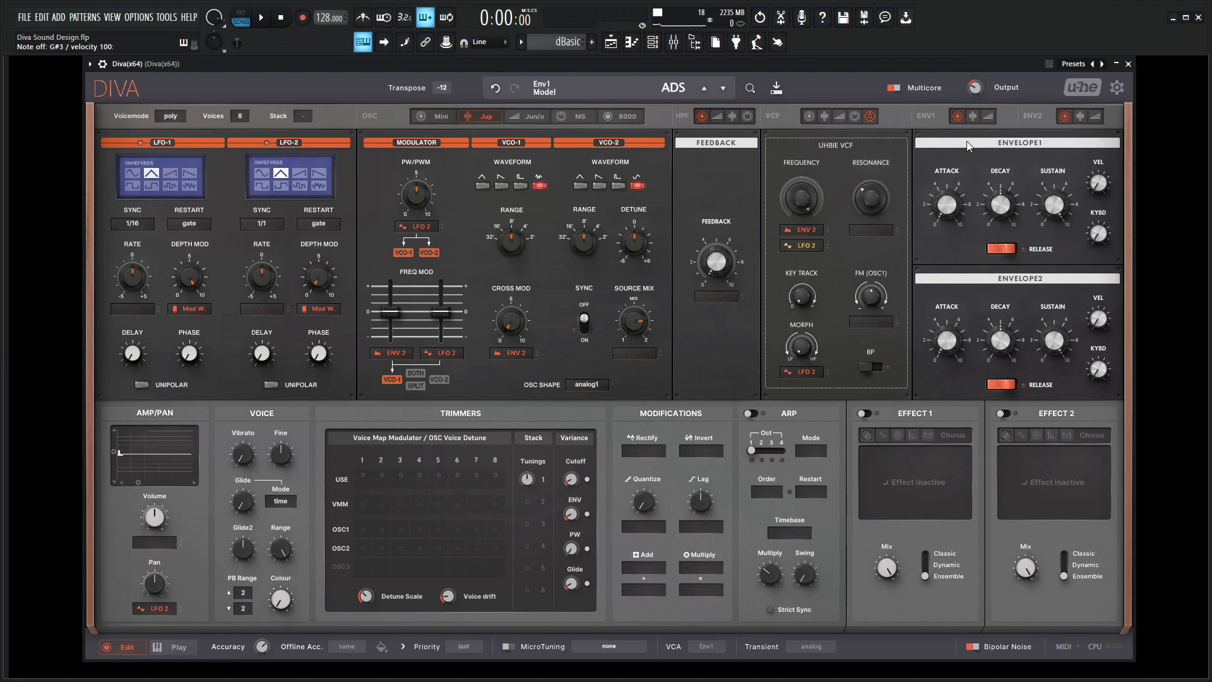
- Change both Envelope 1 and Envelope 2 to the model with four ADSR sliders
click(976, 117)
click(1081, 114)
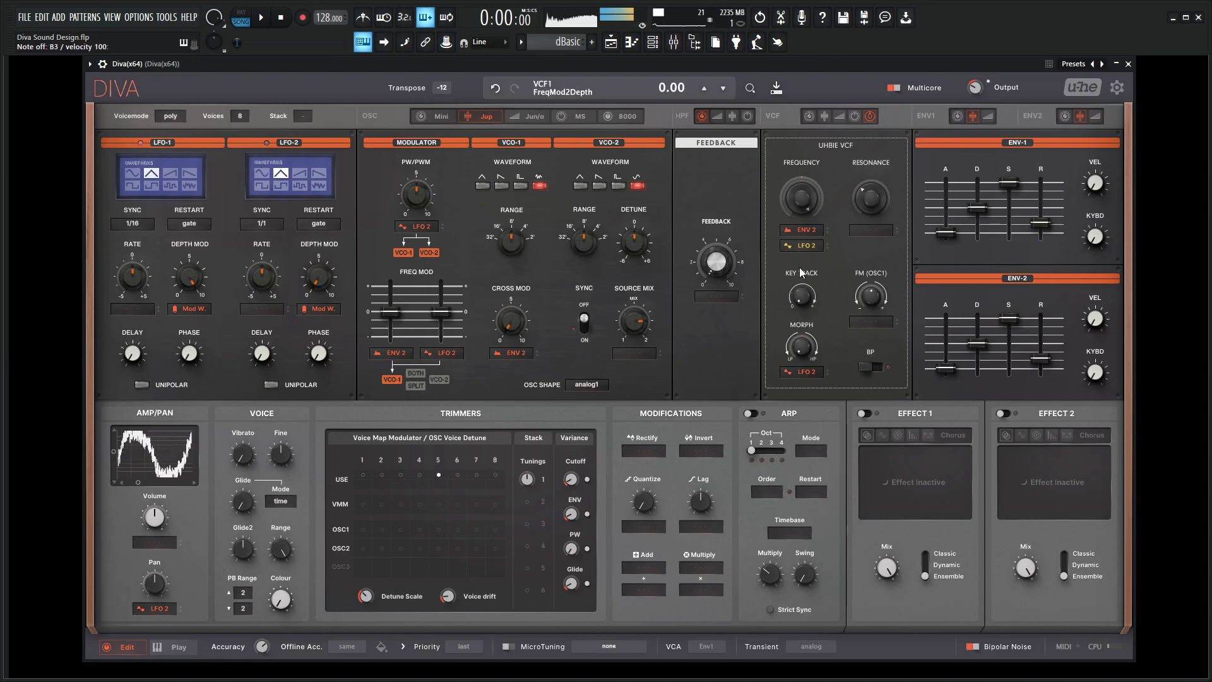
- Set up the Comp DIODE-609 on Diva's mixer track with a lower threshold and higher ratio, makeup gain and attack
key(F9)
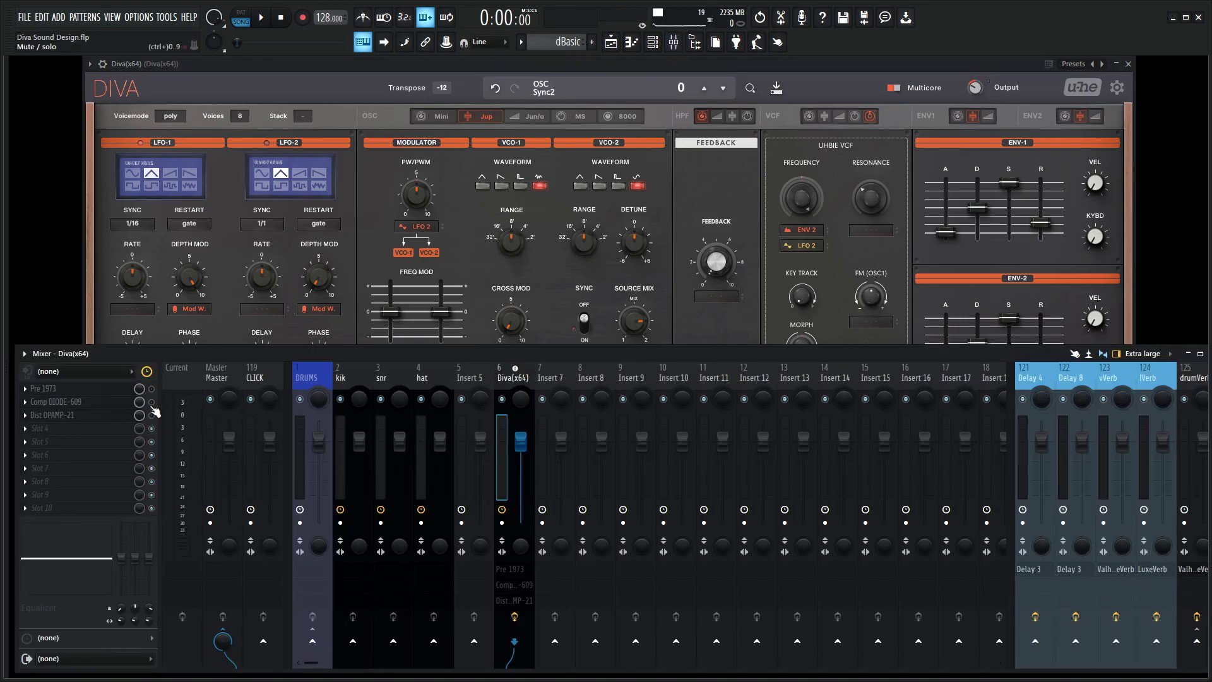
click(101, 404)
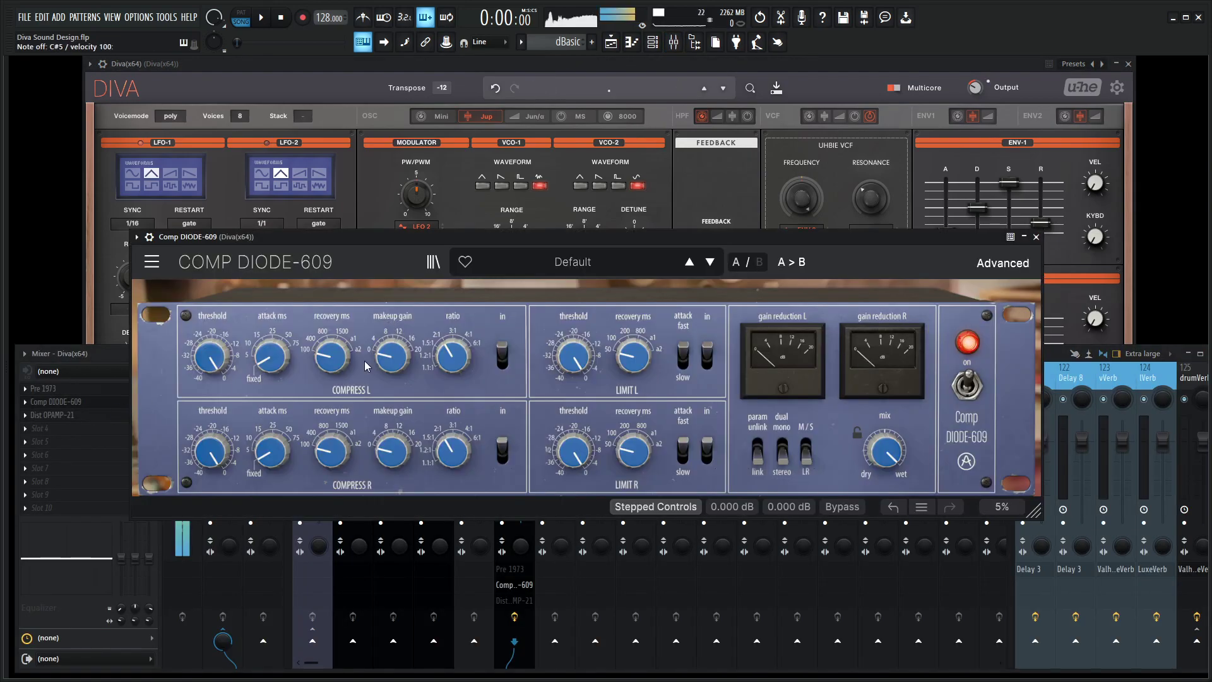
mouse_move(211, 357)
mouse_down()
mouse_move(212, 338)
mouse_move(212, 373)
mouse_move(219, 360)
mouse_up()
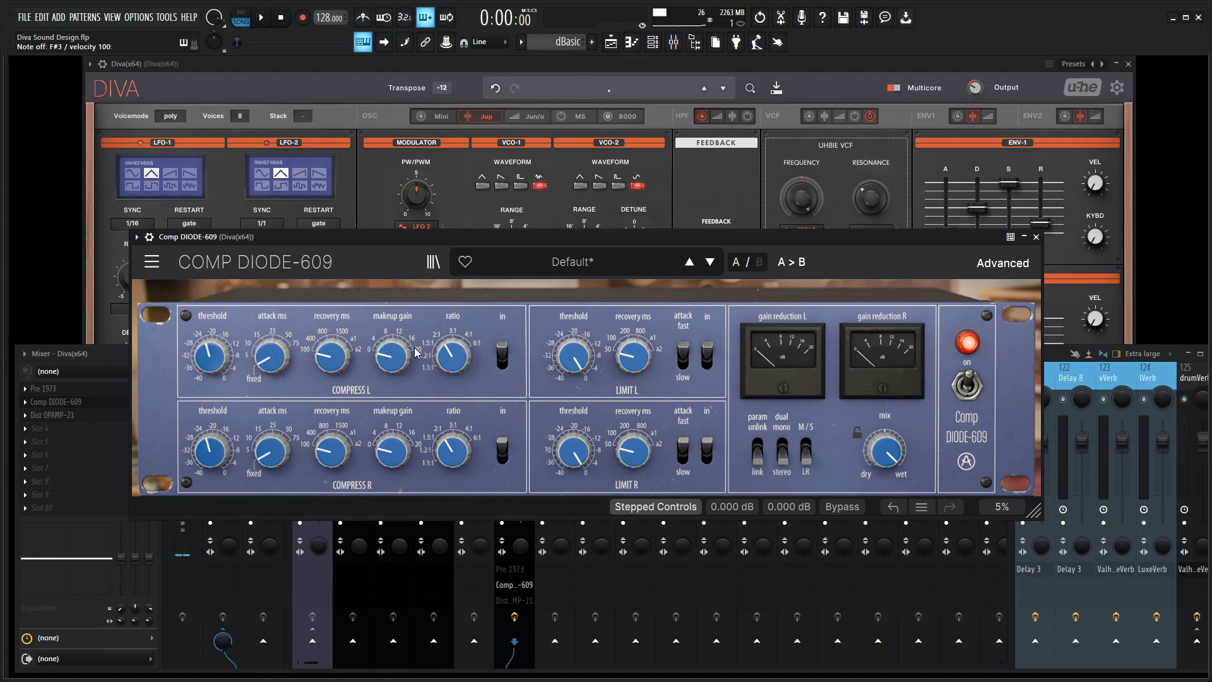
drag(453, 356, 453, 345)
mouse_move(378, 365)
mouse_down()
mouse_move(378, 353)
mouse_move(392, 365)
mouse_up()
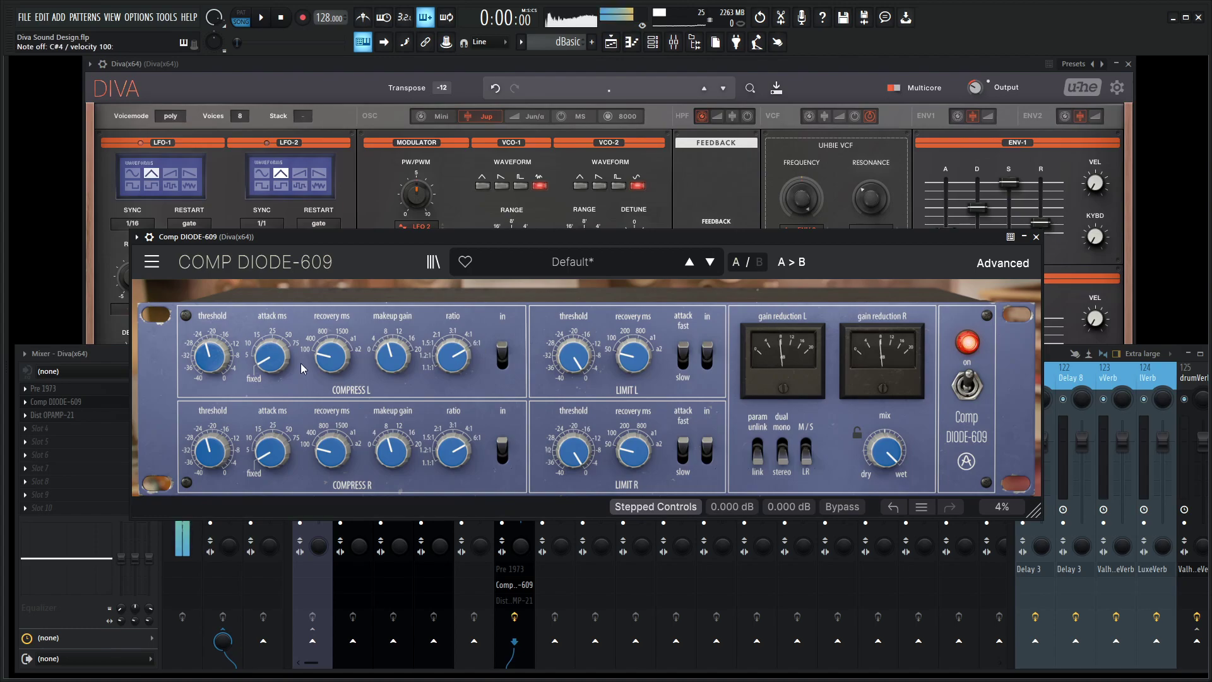
drag(271, 357, 275, 370)
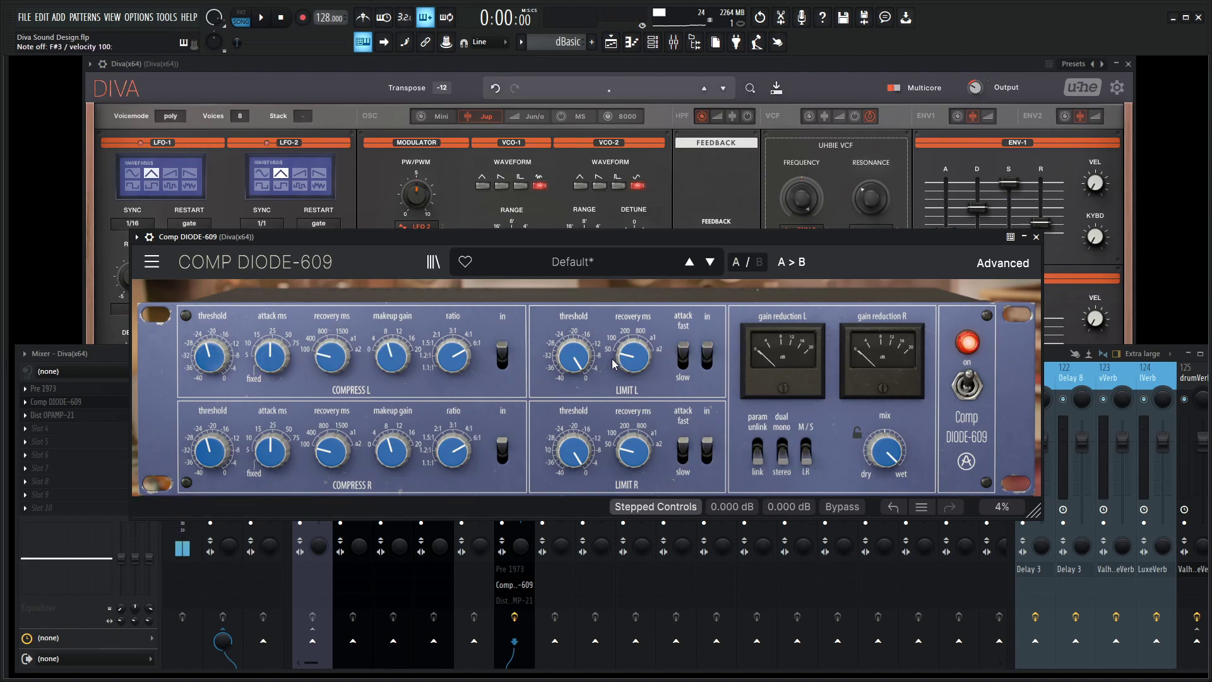
click(1036, 237)
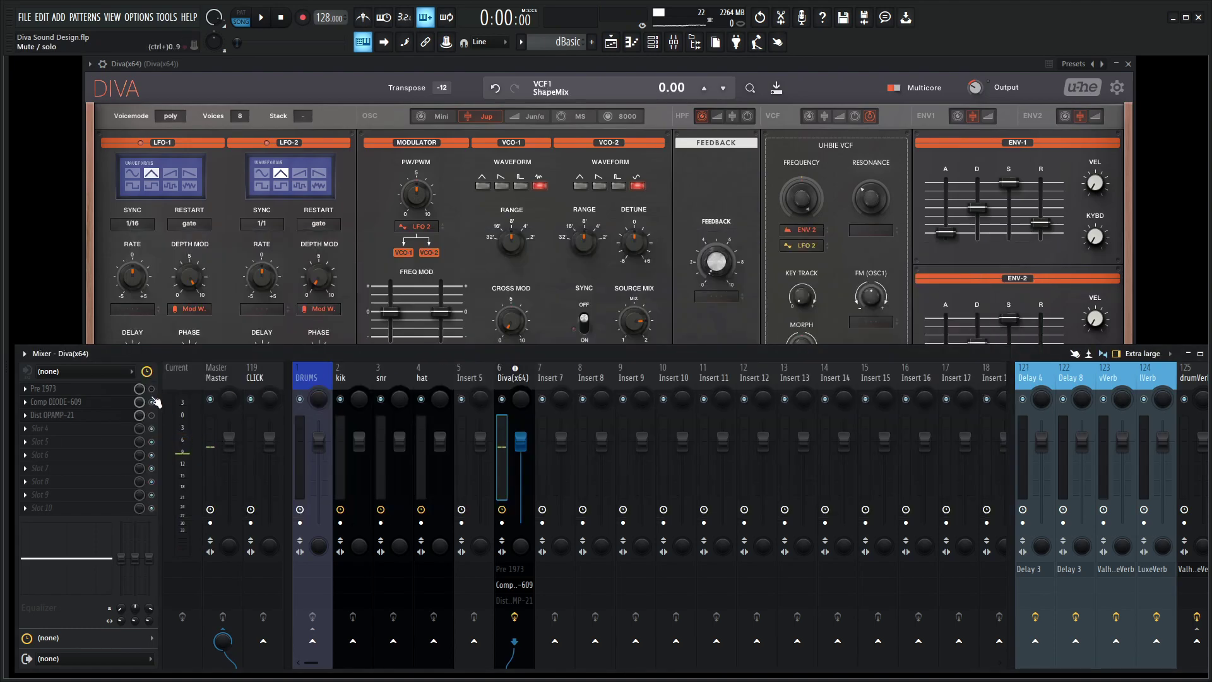
- On the Pre 1973, set the high-pass filter to 50 Hz and adjust the low-shelf and high-shelf gains
click(93, 391)
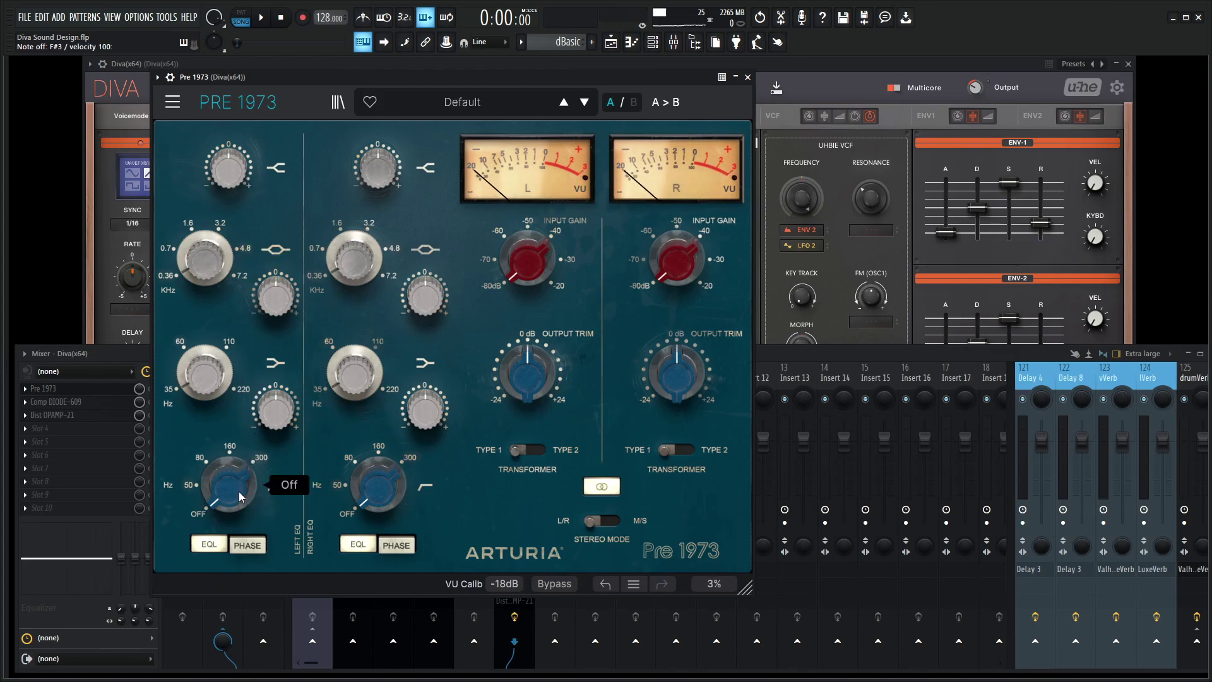
drag(238, 491, 239, 479)
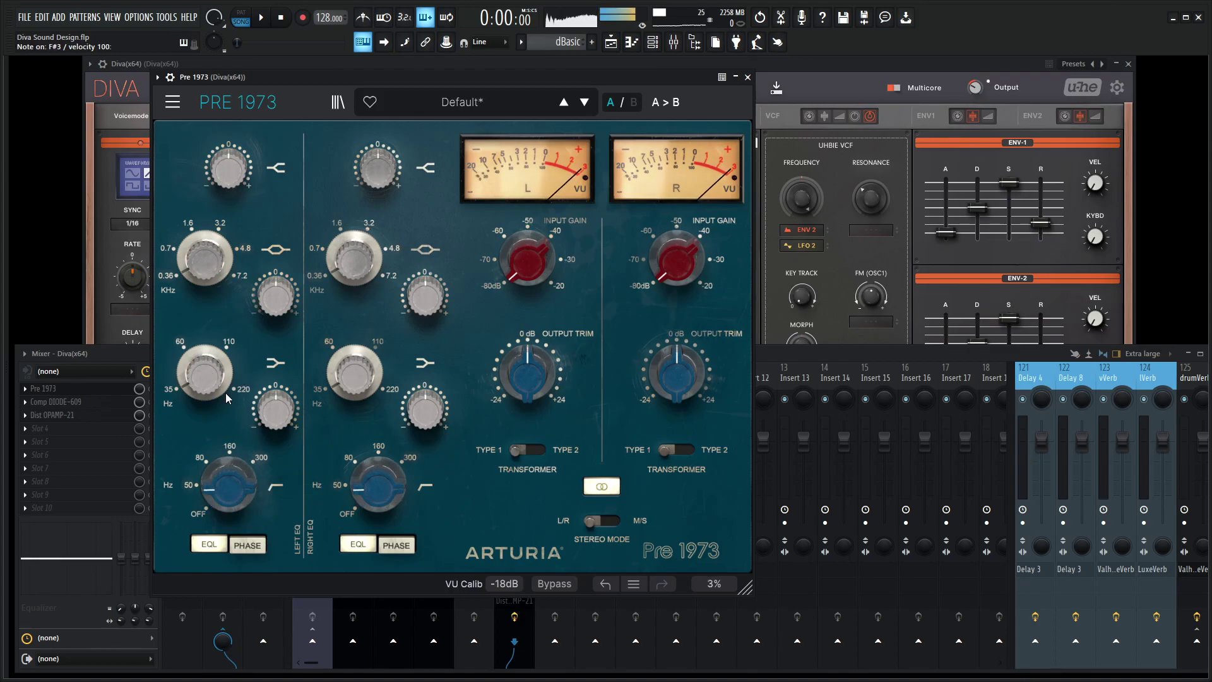
mouse_move(276, 410)
mouse_down()
mouse_move(275, 389)
mouse_move(221, 369)
mouse_move(276, 404)
mouse_move(276, 423)
mouse_up()
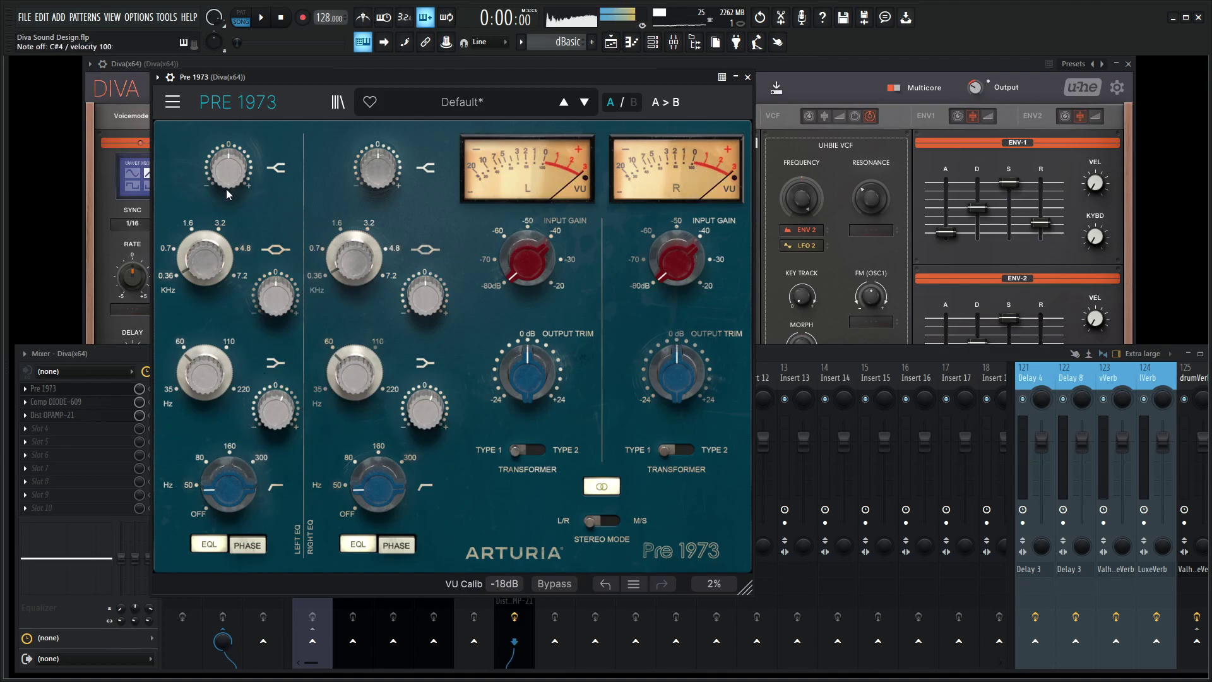
drag(226, 189, 226, 187)
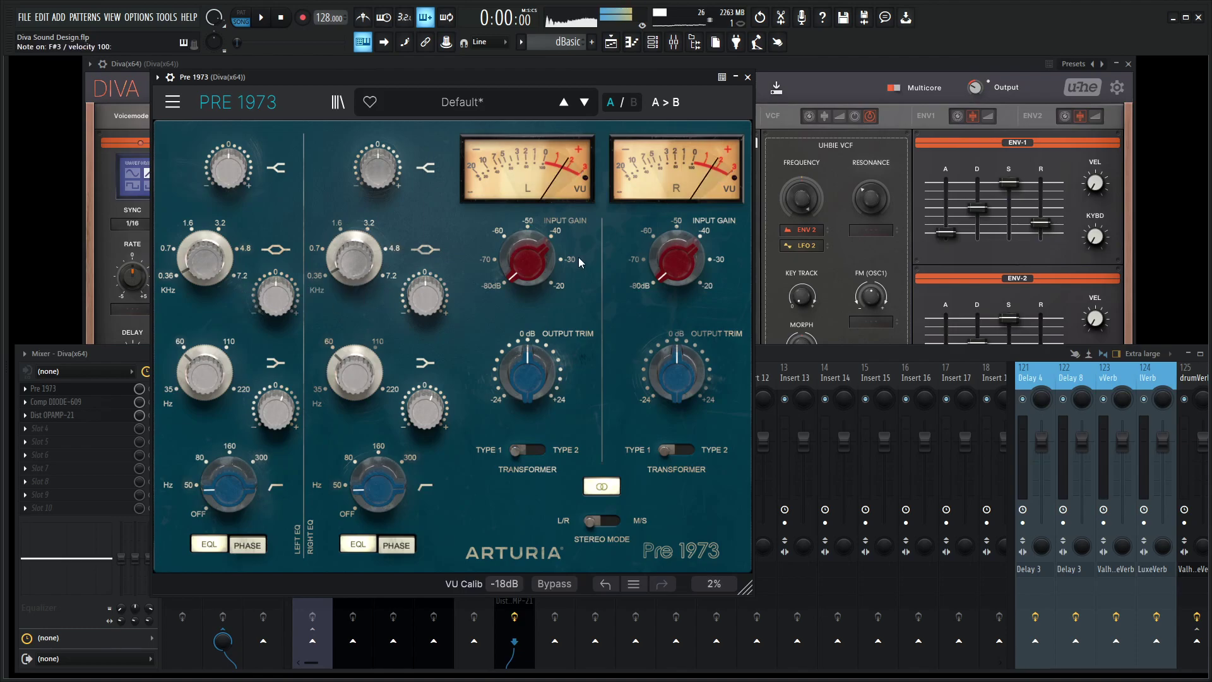
click(748, 76)
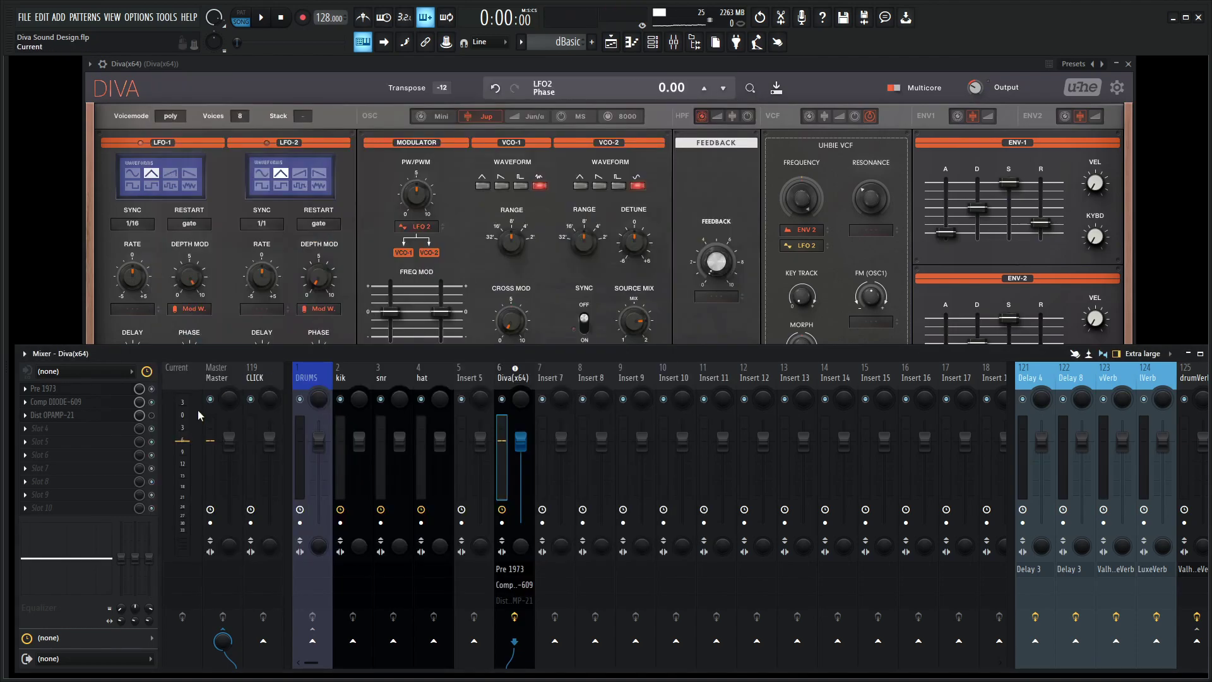
- Open the Dist OPAMP-21 on the Diva mixer track and raise its Drive and Presence
click(67, 415)
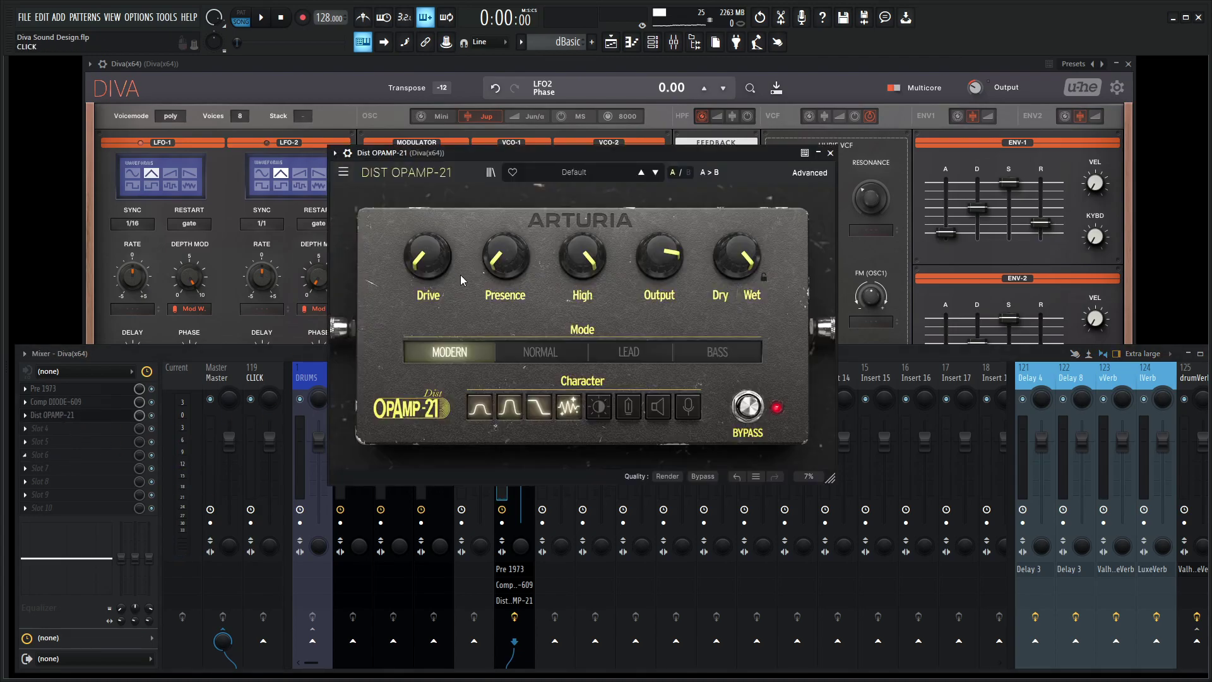
click(343, 171)
click(343, 171)
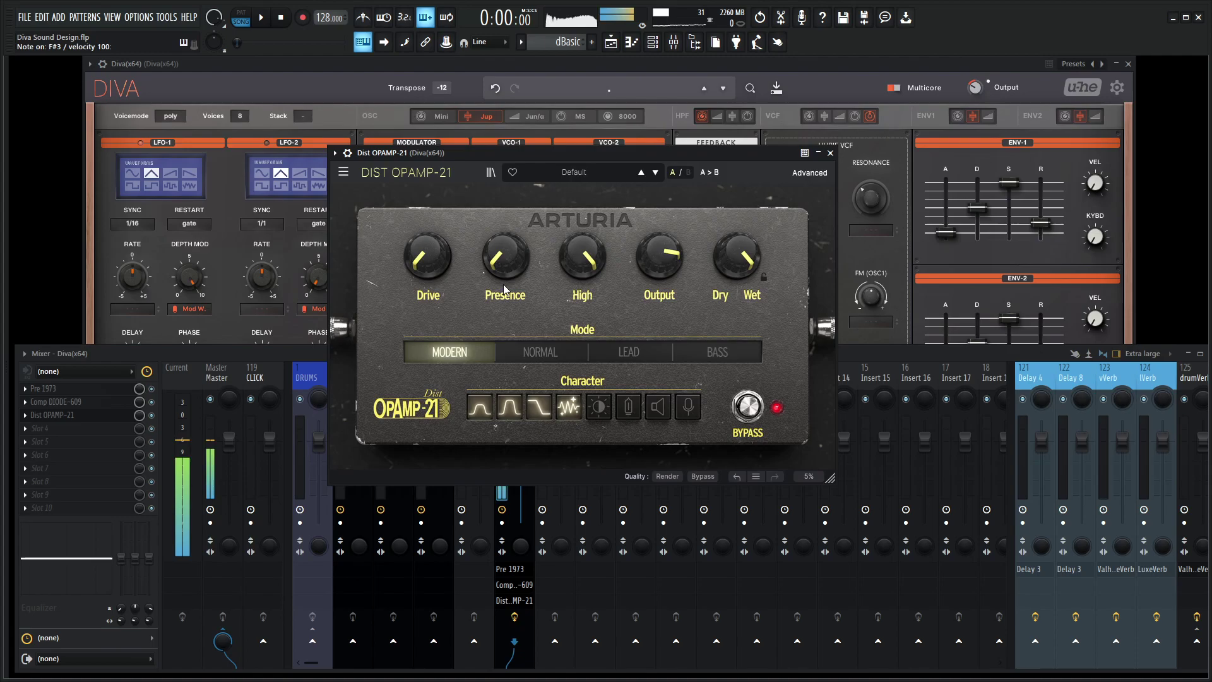
drag(445, 287, 505, 250)
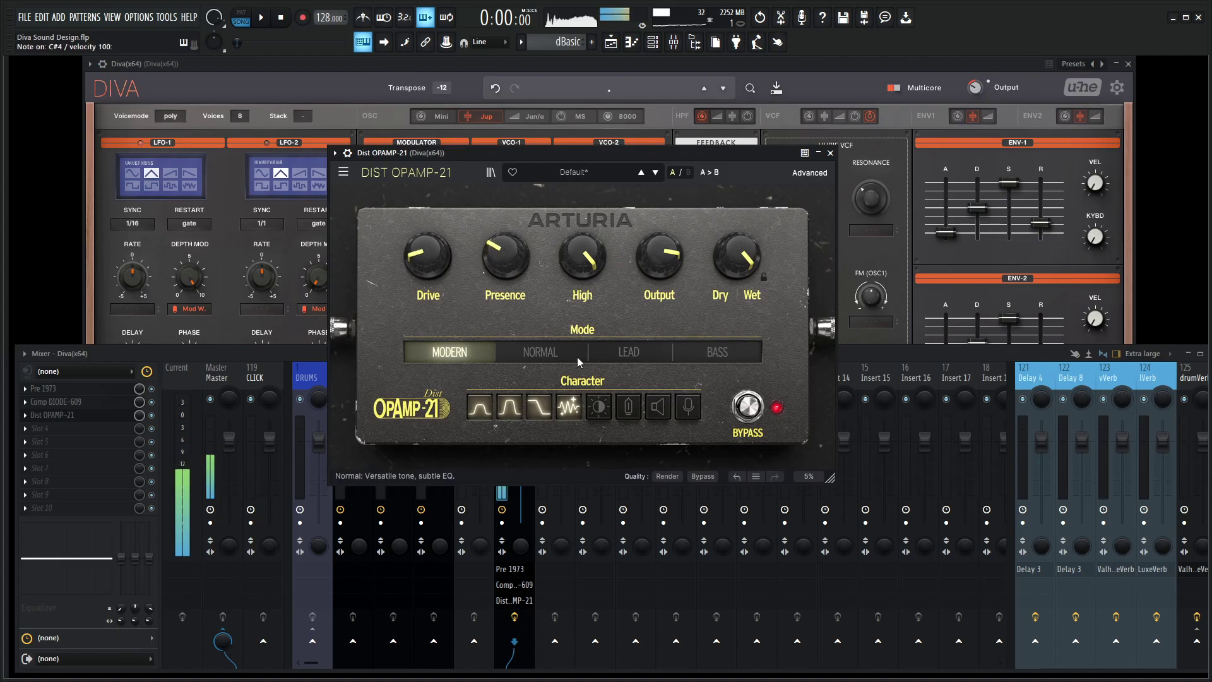
- Try the distortion's Normal mode, return to Modern, and enable the Speaker Edge character
click(554, 351)
click(473, 352)
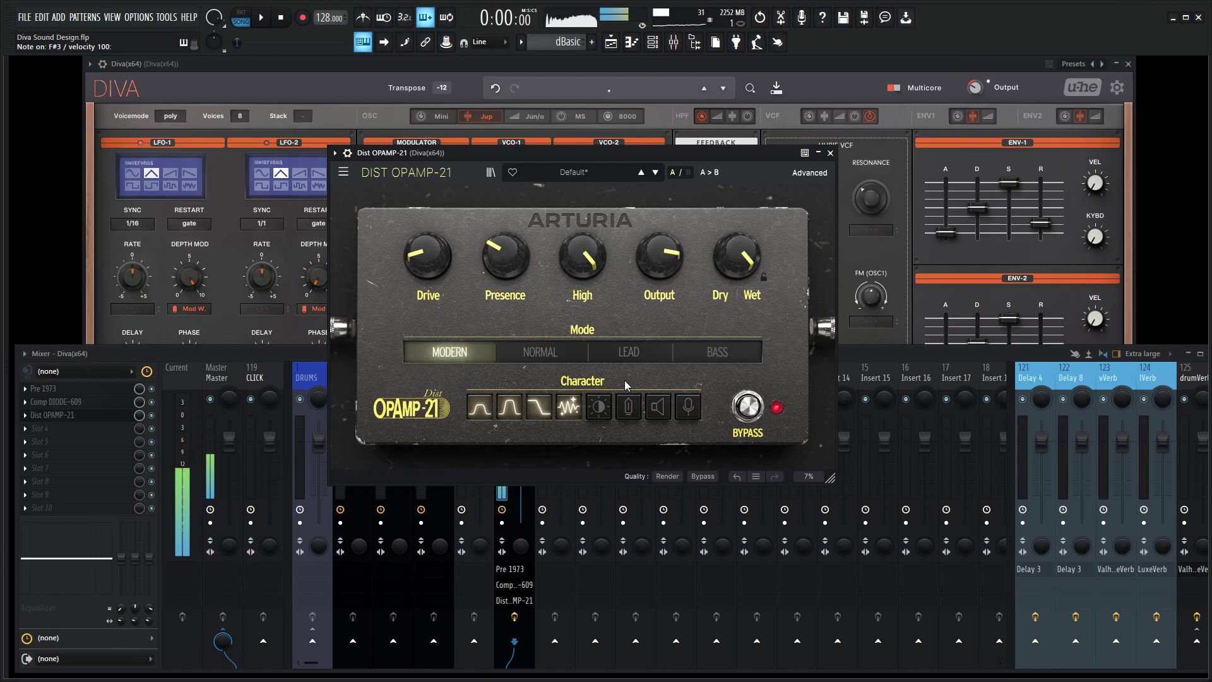
click(628, 412)
key(s)
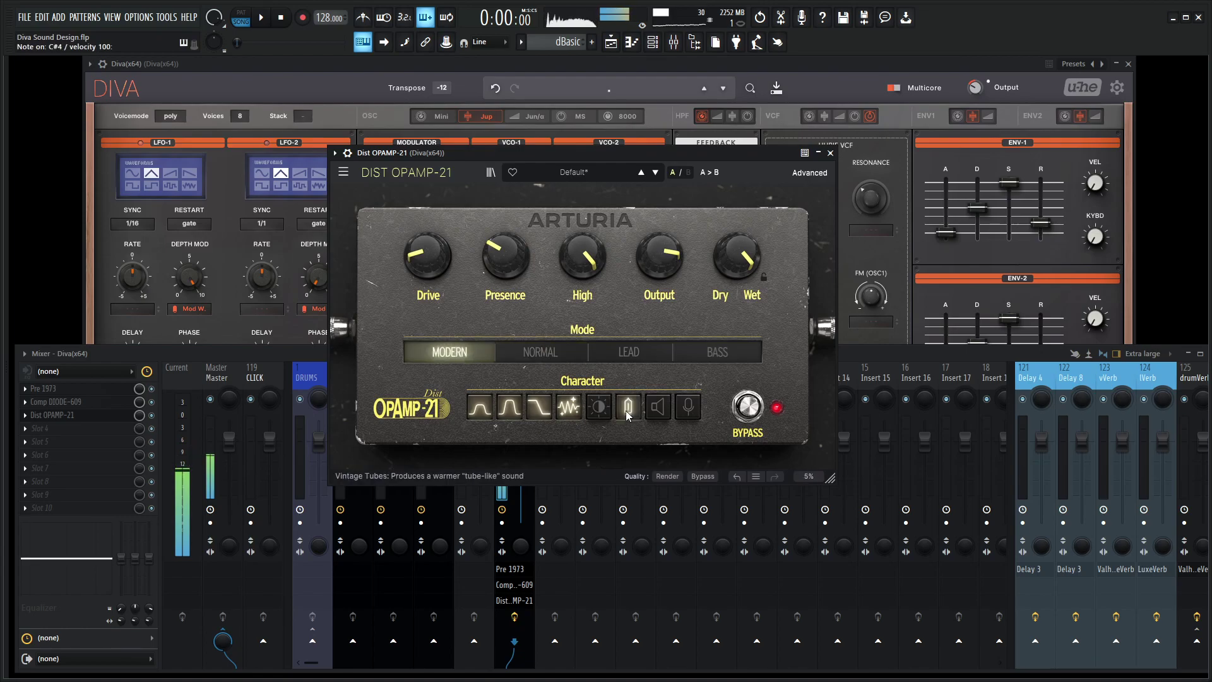
click(687, 412)
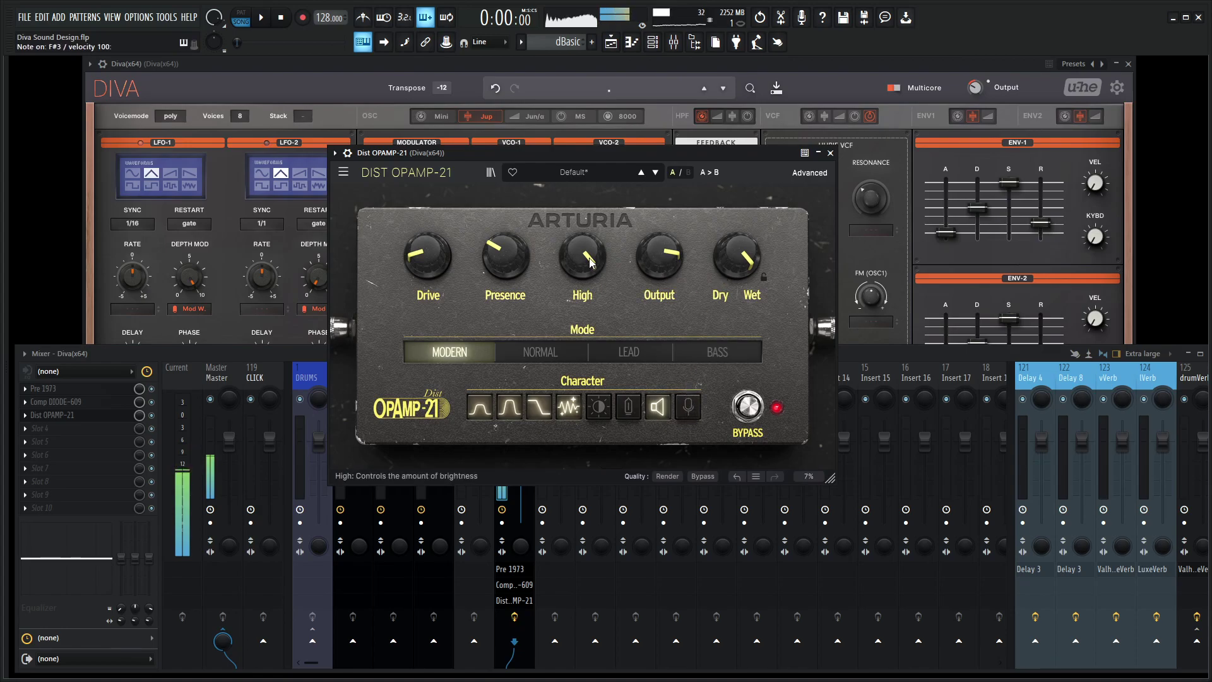
- Raise the distortion's Drive slightly further and fine-tune its Presence
mouse_move(506, 256)
drag(505, 256, 505, 251)
drag(428, 256, 428, 242)
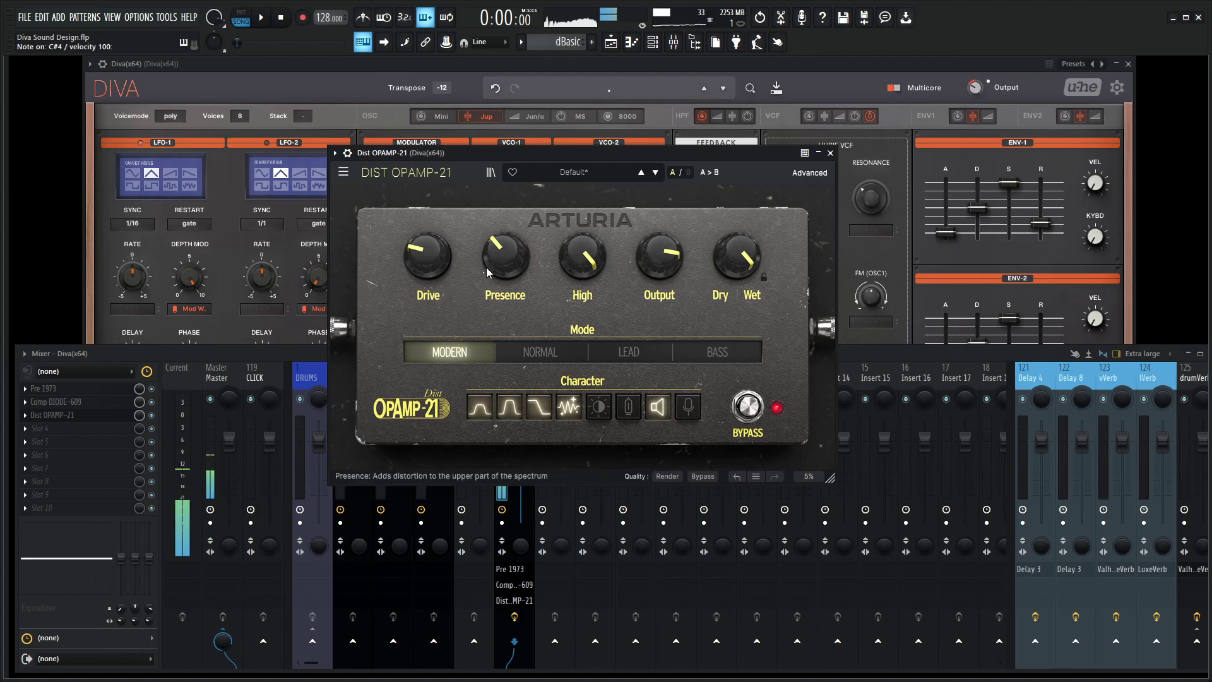
drag(498, 260, 498, 259)
scroll(513, 269, down, 5)
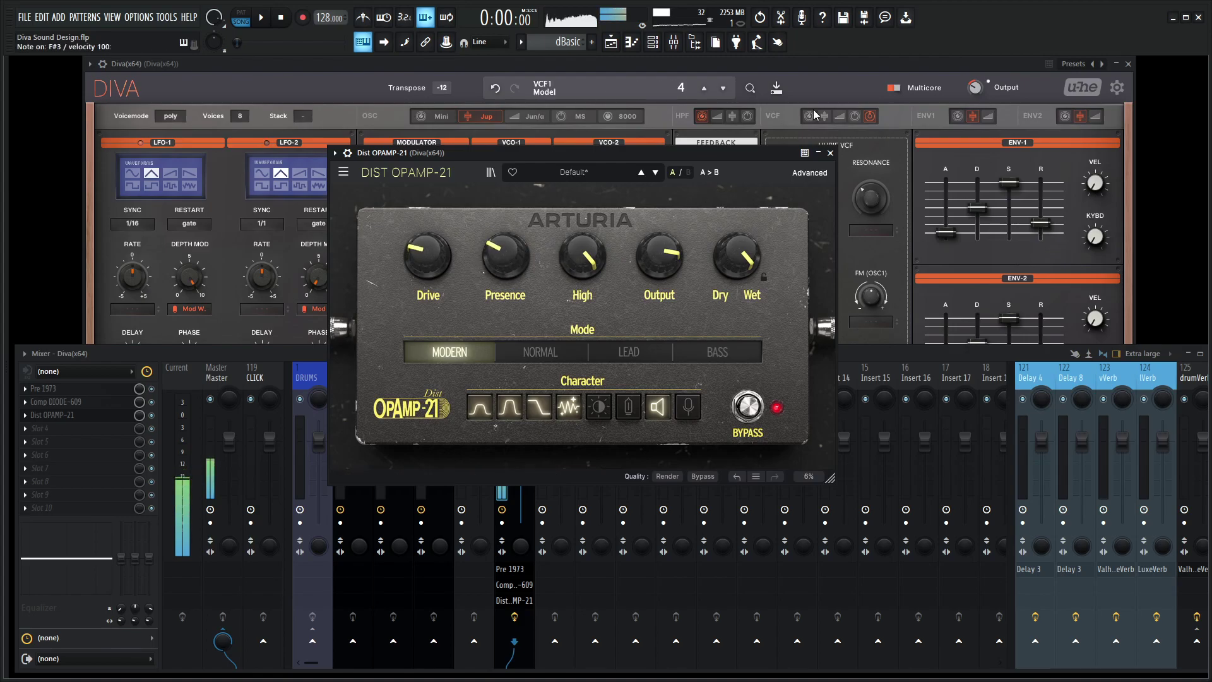
- Return to the Diva synth, readjust the Source Mix and lengthen the ENV-1 release slightly
click(833, 68)
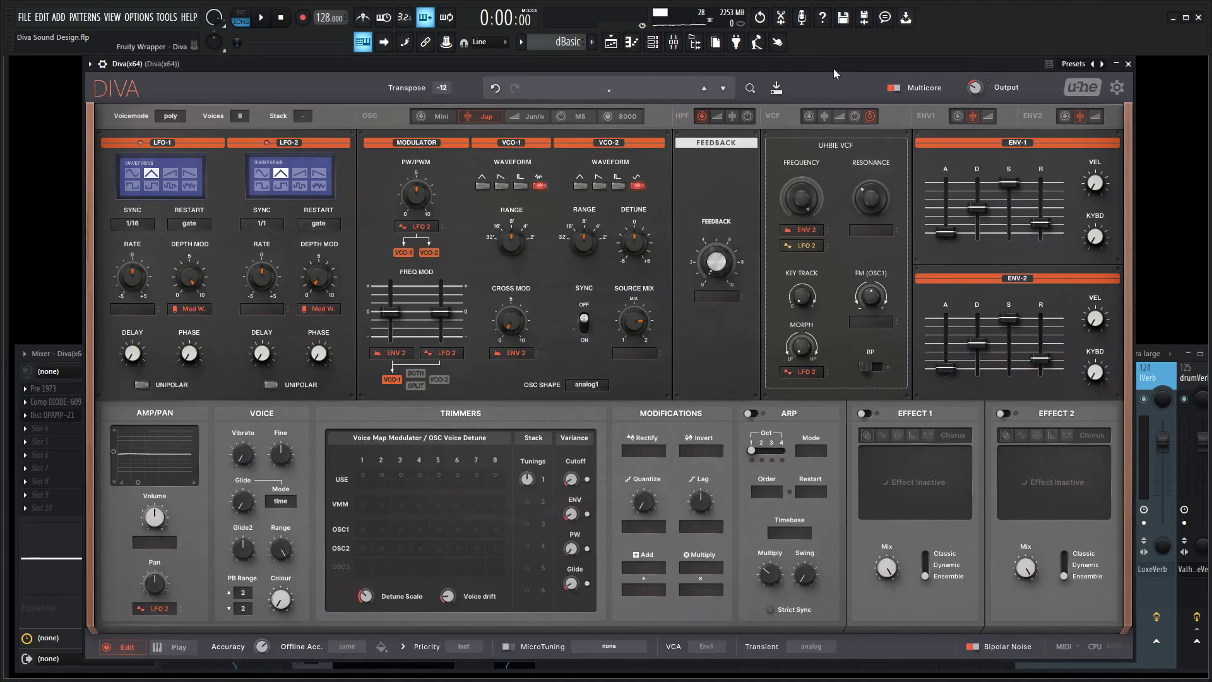
key(g)
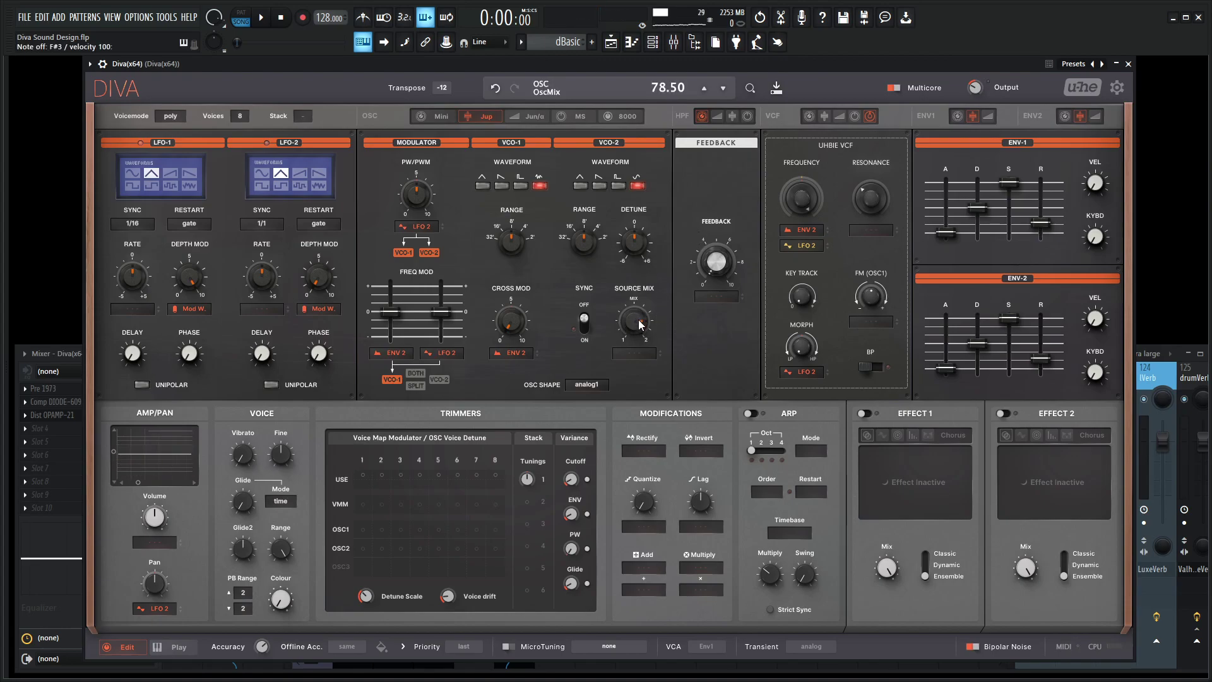
drag(643, 328, 643, 314)
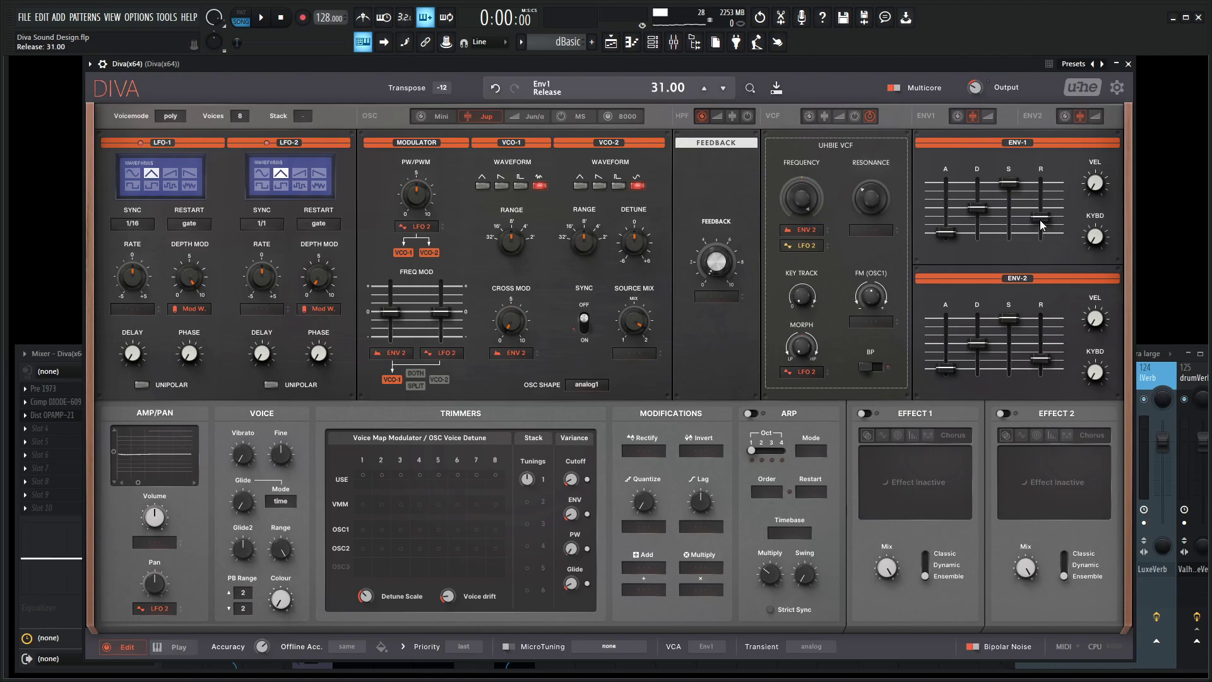
drag(1041, 222, 1042, 218)
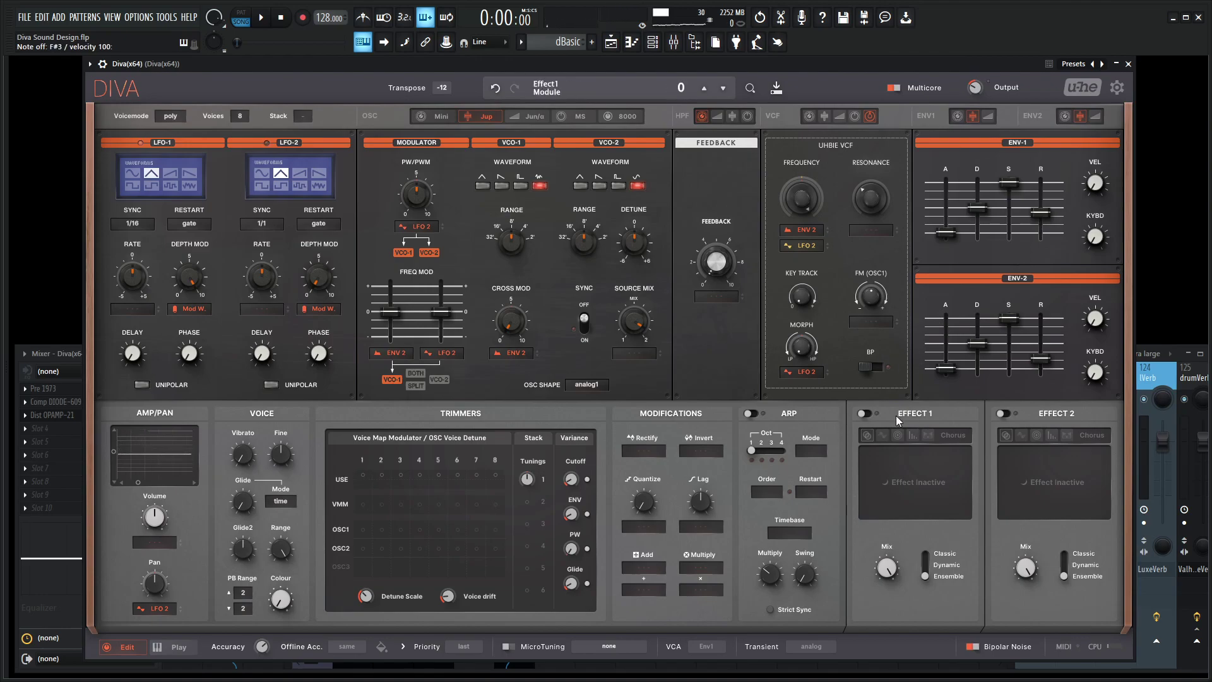
- Turn on Effect 1 as a Classic chorus with Mix around 27, Depth 73 and a slightly slower Rate
click(866, 413)
drag(927, 576, 928, 492)
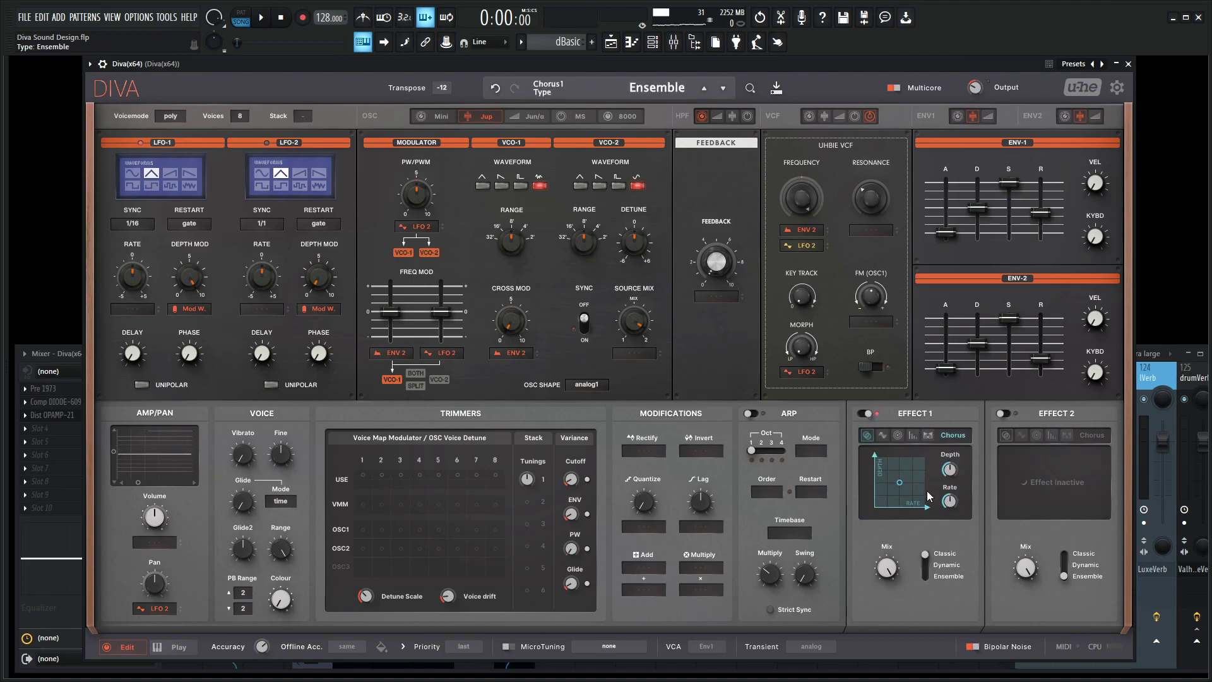
drag(892, 559, 893, 594)
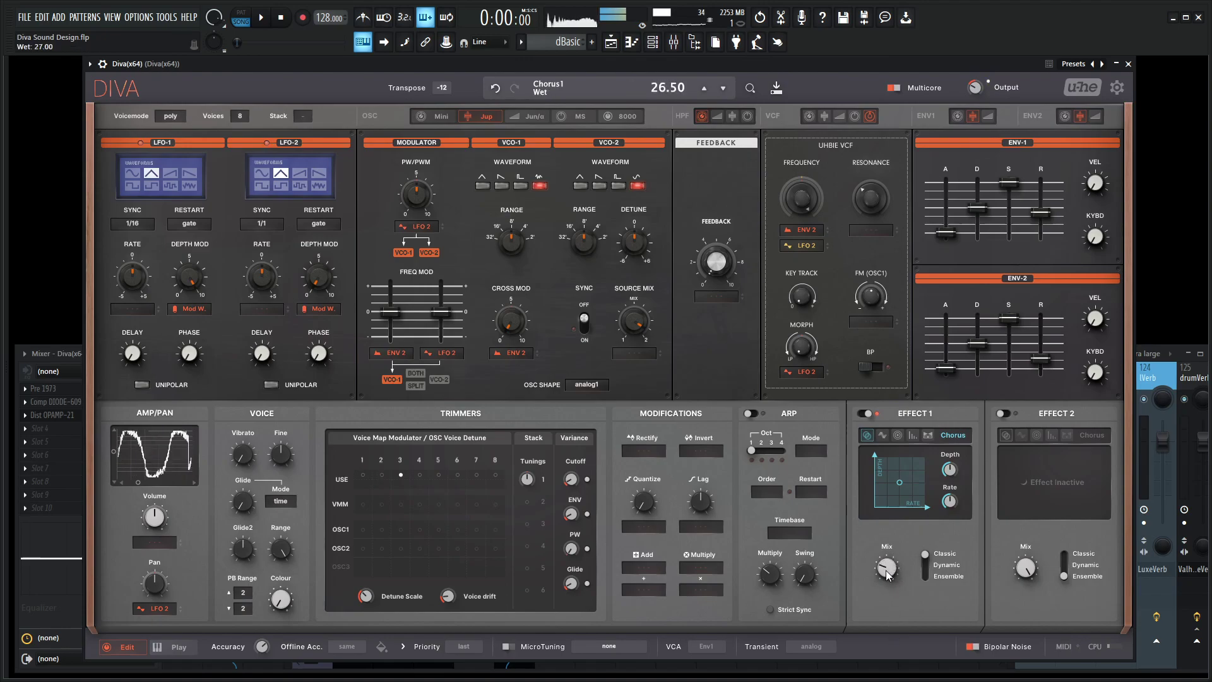
drag(886, 571, 887, 580)
drag(950, 470, 949, 432)
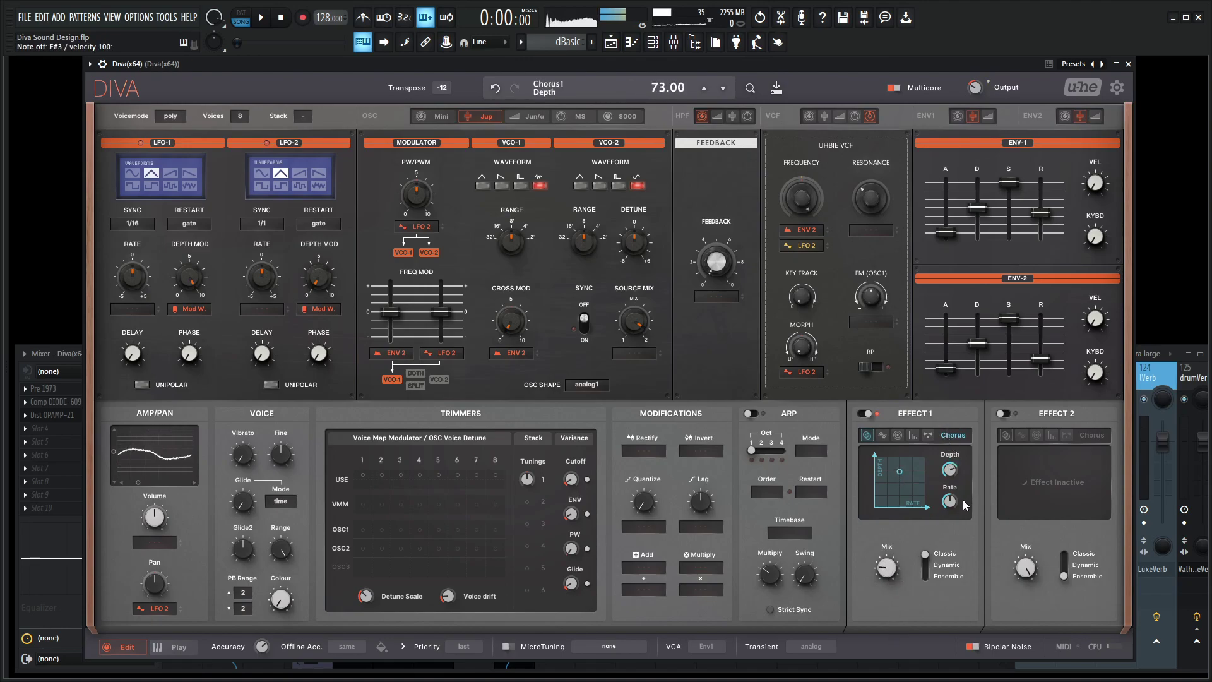
drag(951, 502, 949, 514)
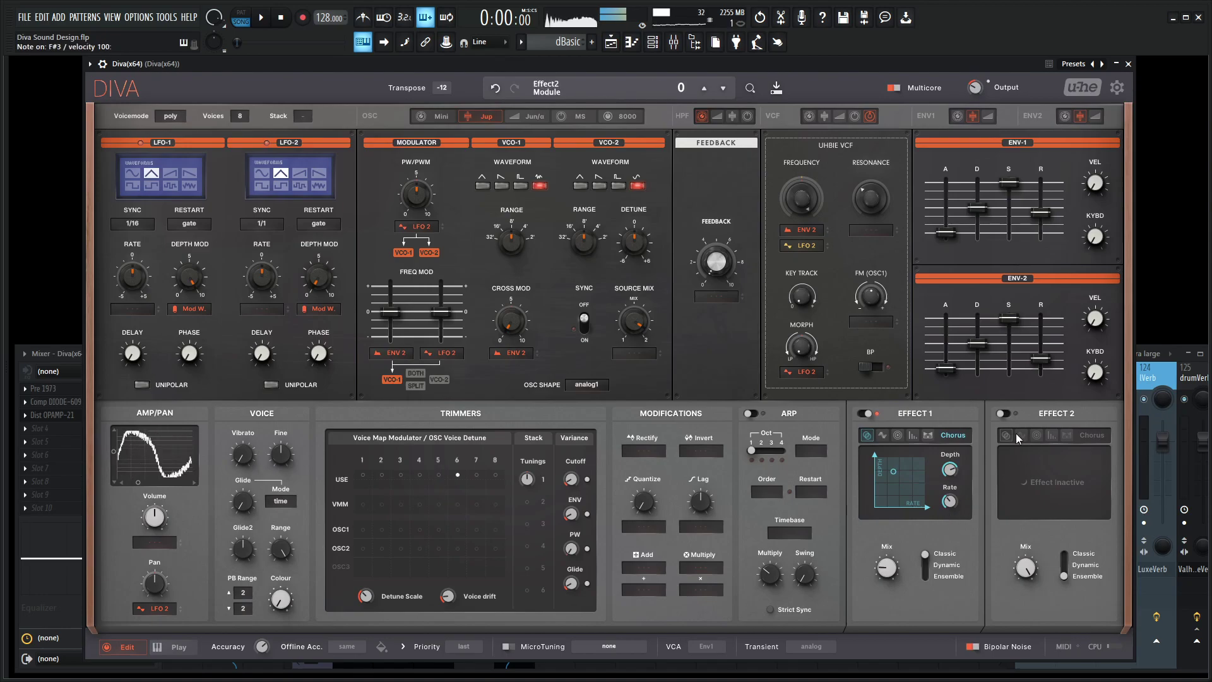
- Turn on Effect 2, try other modules including Delay, and choose Phaser
click(1005, 414)
click(1051, 434)
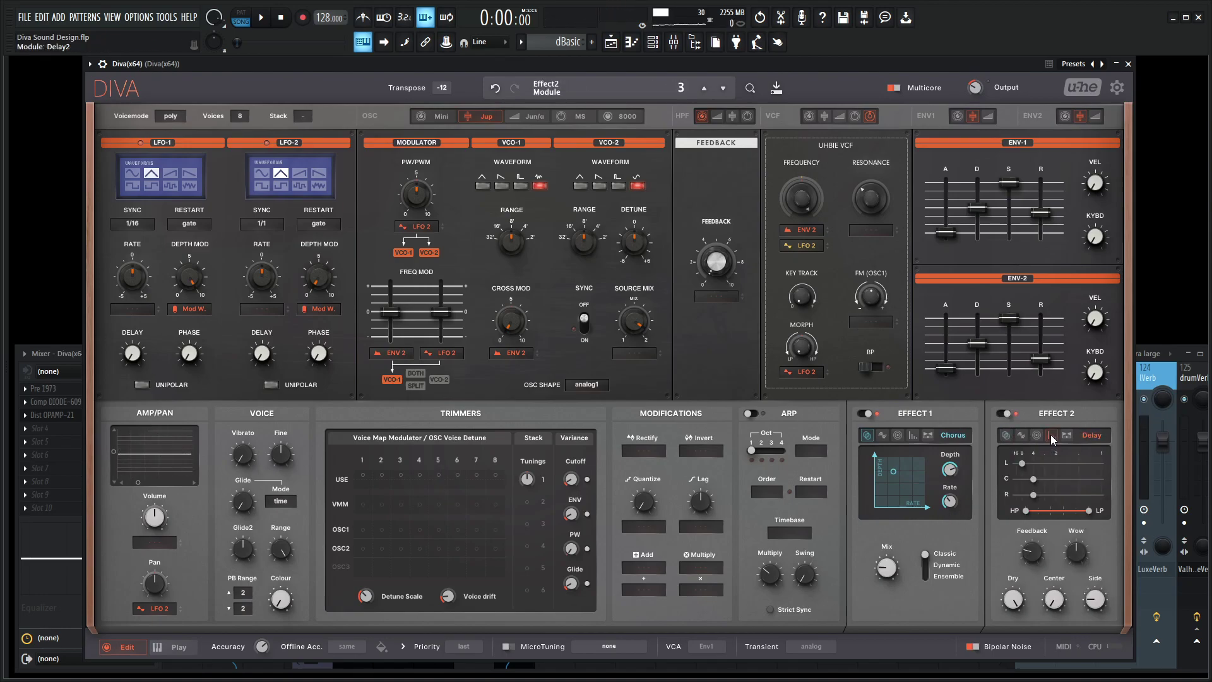
click(1037, 435)
click(1022, 435)
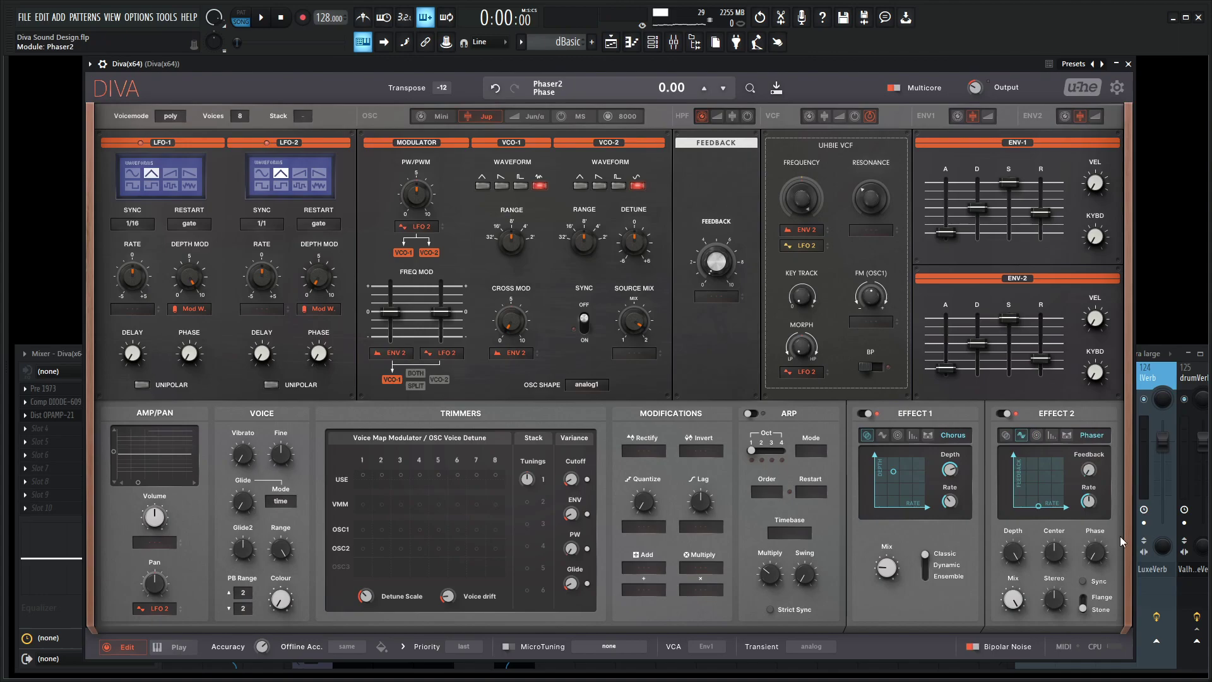
- Set the phaser's Center to 72 and Depth to about 50.5, enable Sync and adjust its Mix
key(g)
drag(1061, 556, 1061, 537)
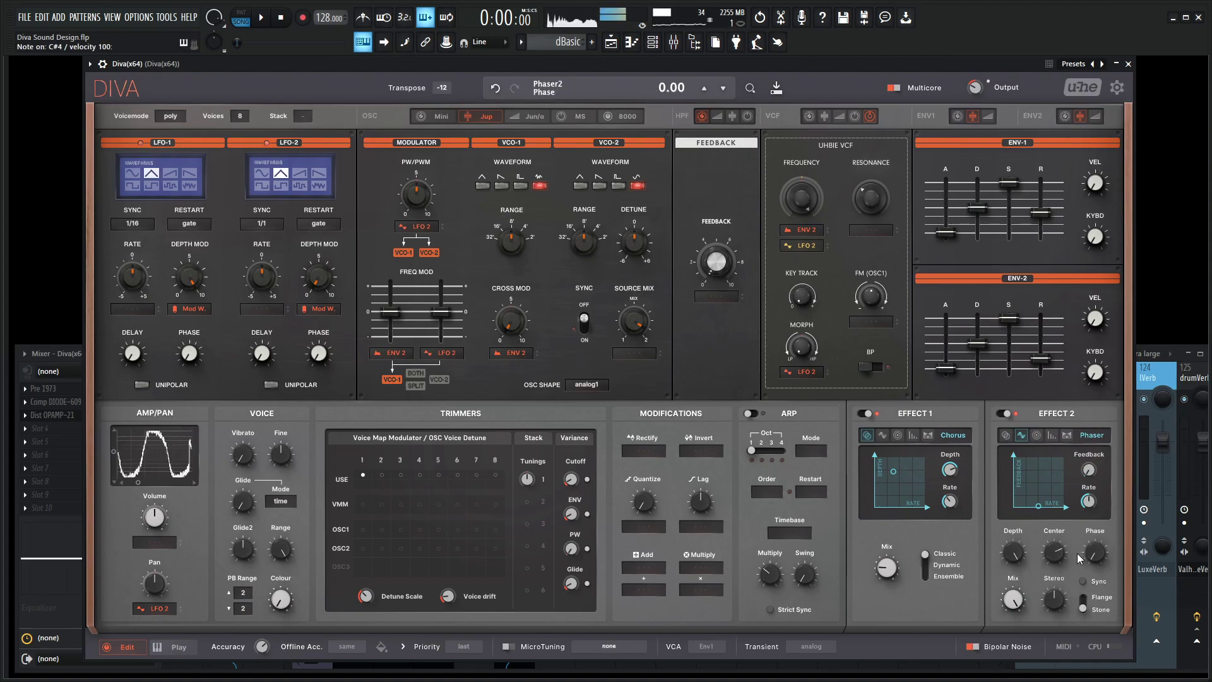
click(1082, 582)
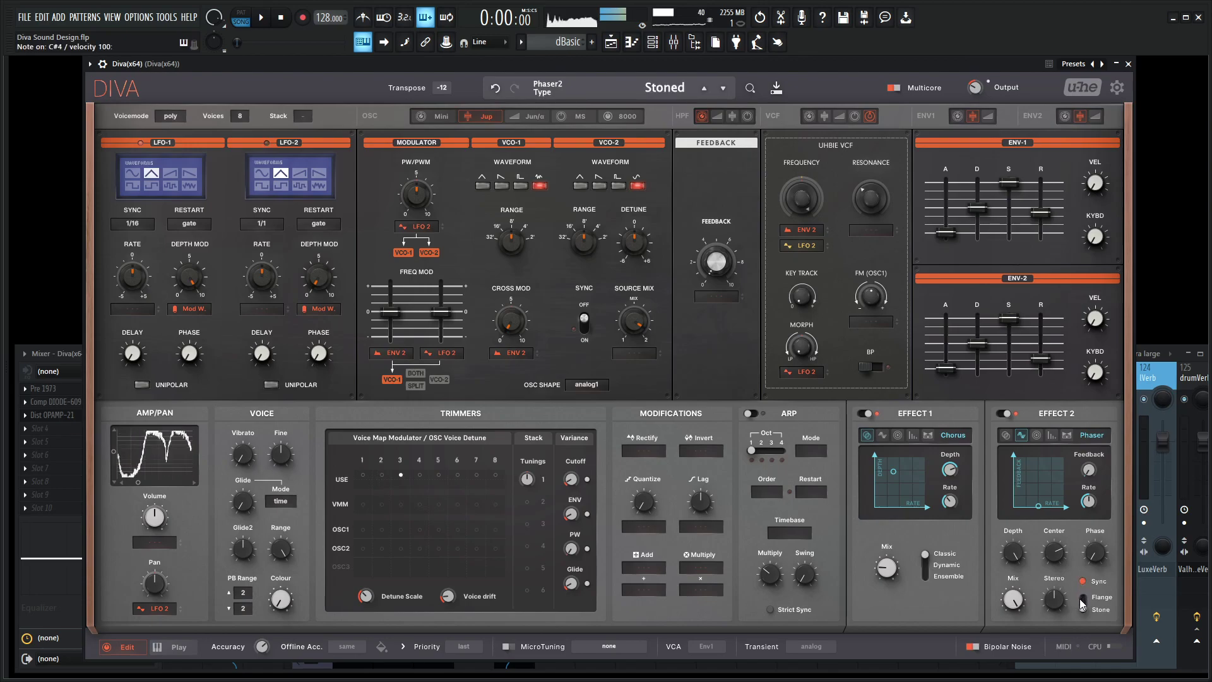
drag(1014, 593, 1016, 605)
drag(1014, 548, 1018, 612)
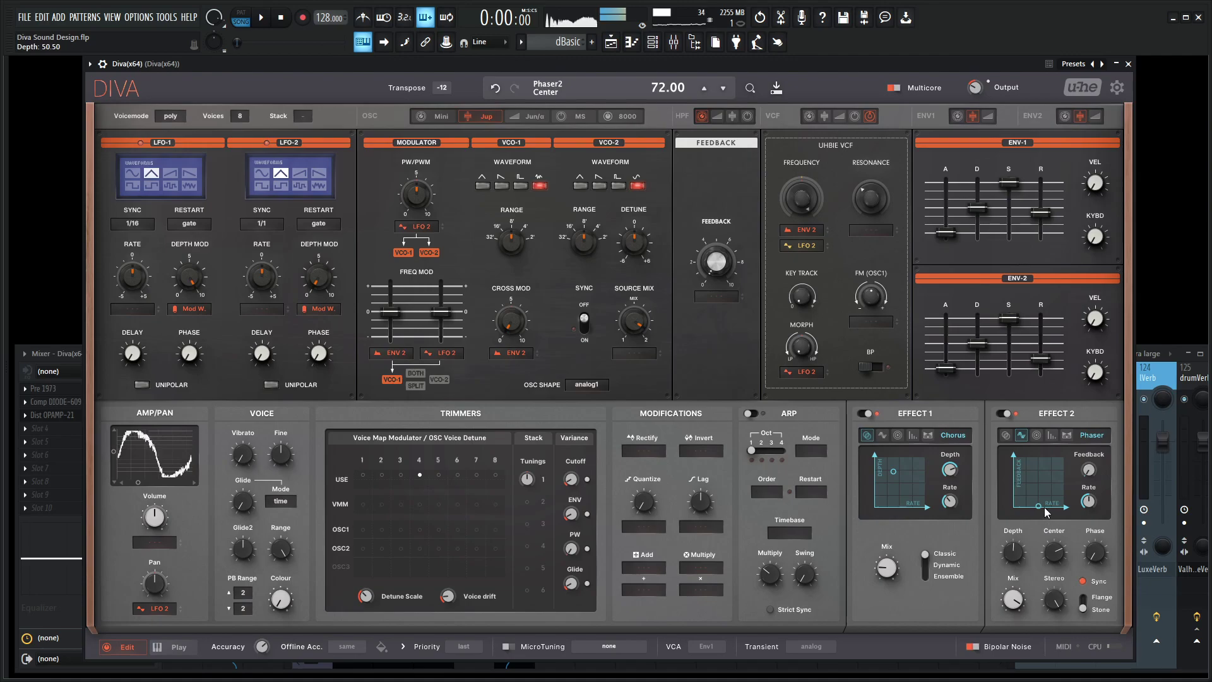
- Try different Feedback and Rate amounts on the phaser, leaving both raised
drag(1089, 466, 1093, 454)
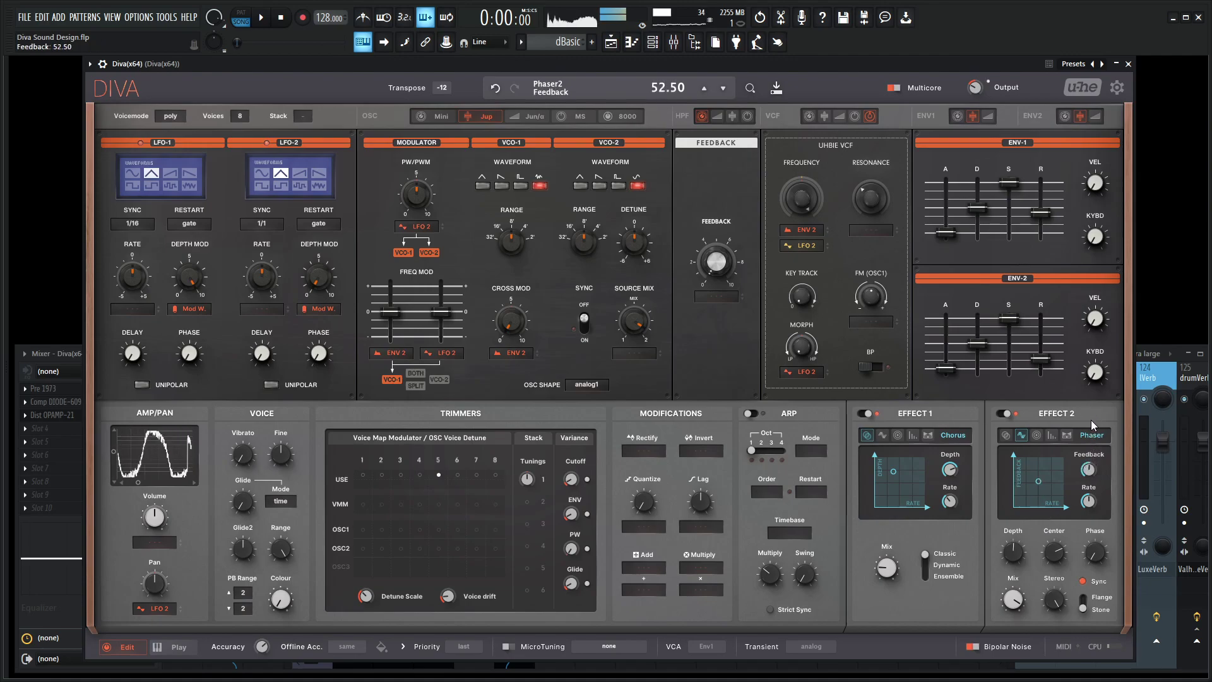
drag(1092, 505, 1029, 501)
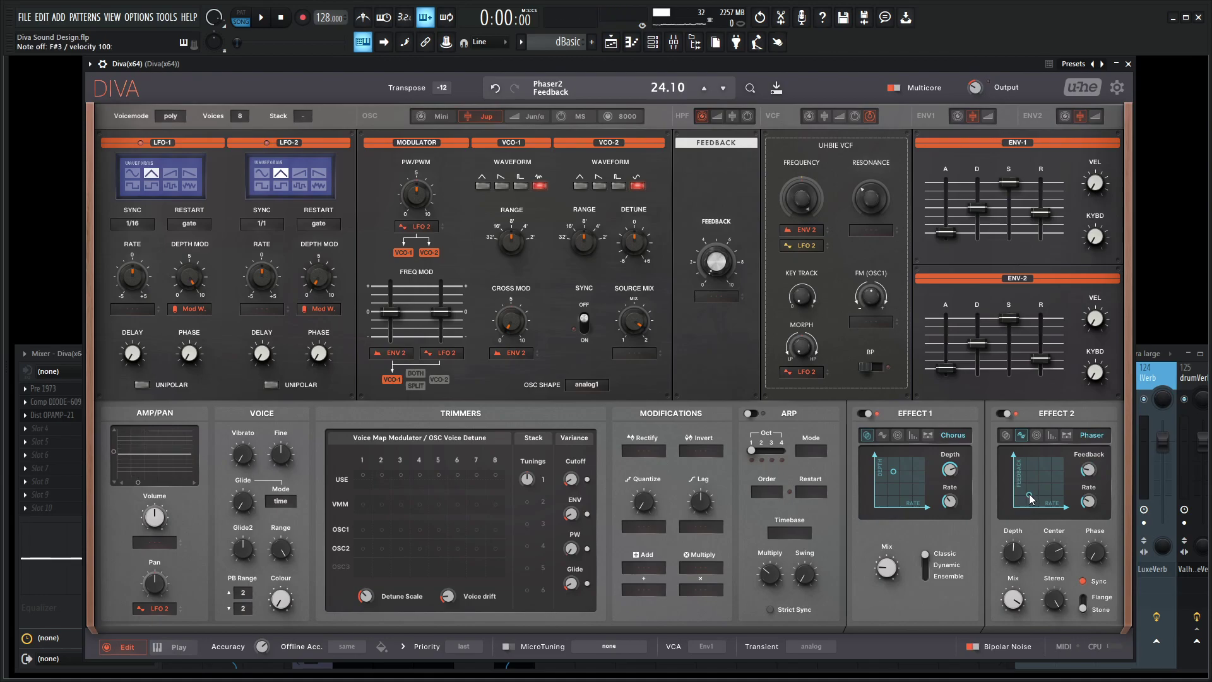
drag(1029, 494, 1055, 472)
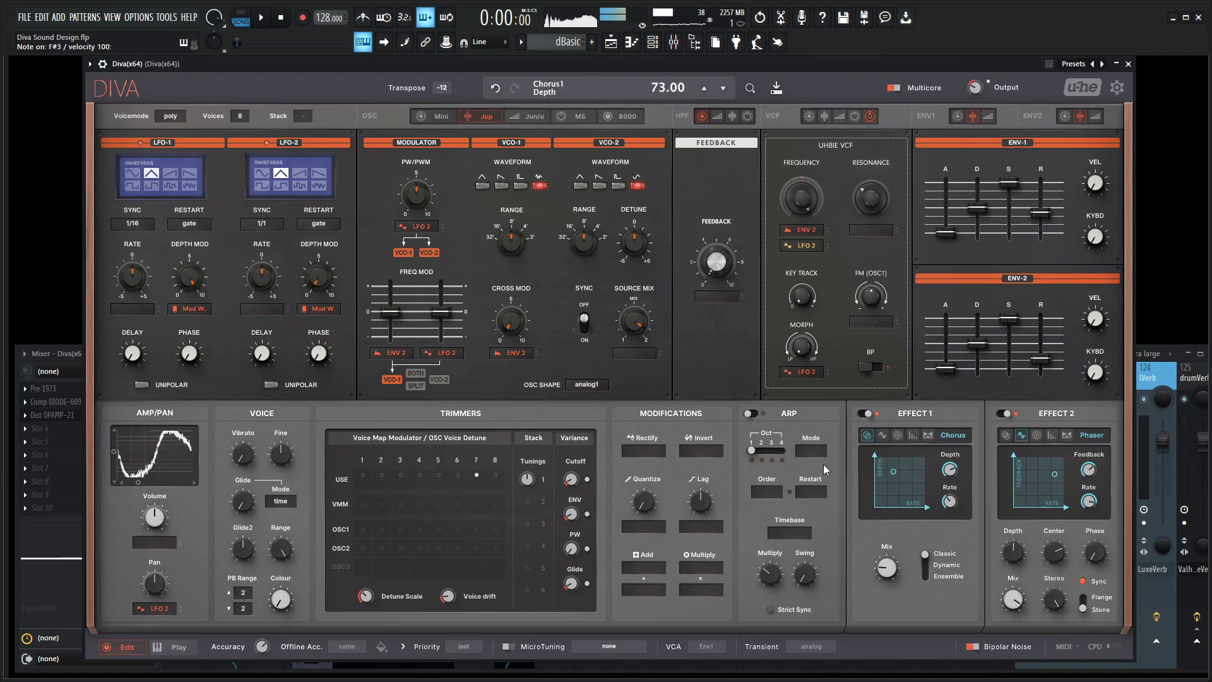
- Set the voice stack to 2 and make StackIndex the pan modulation source
click(534, 503)
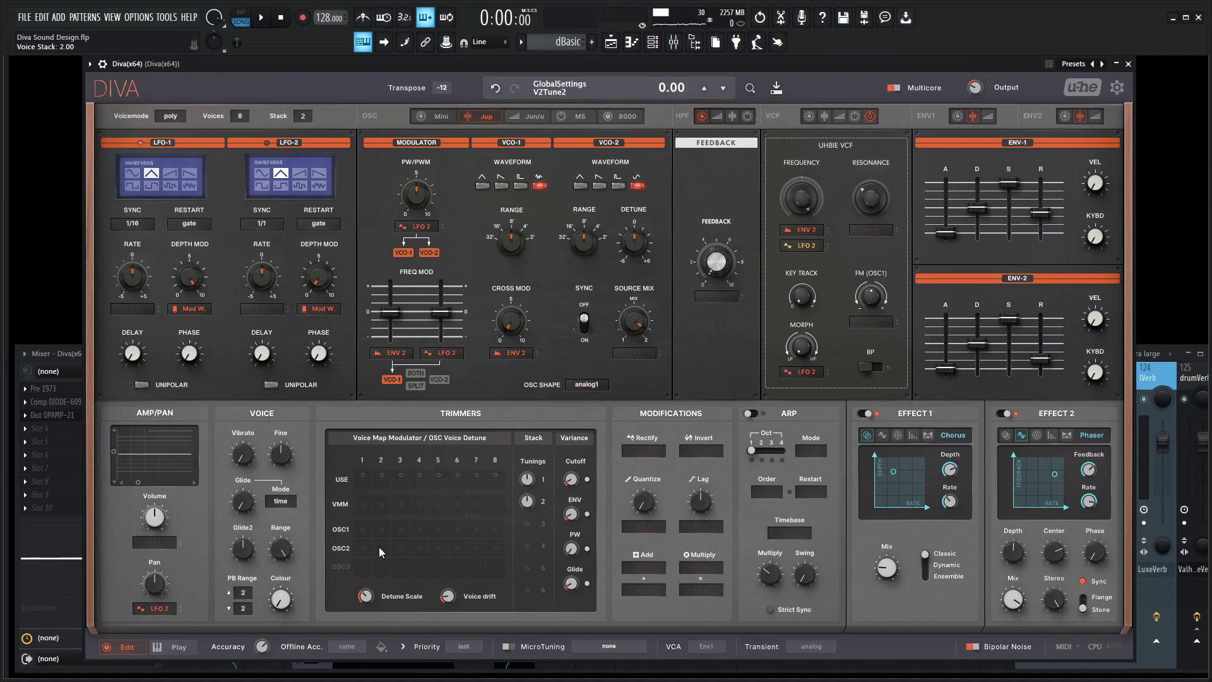
click(143, 608)
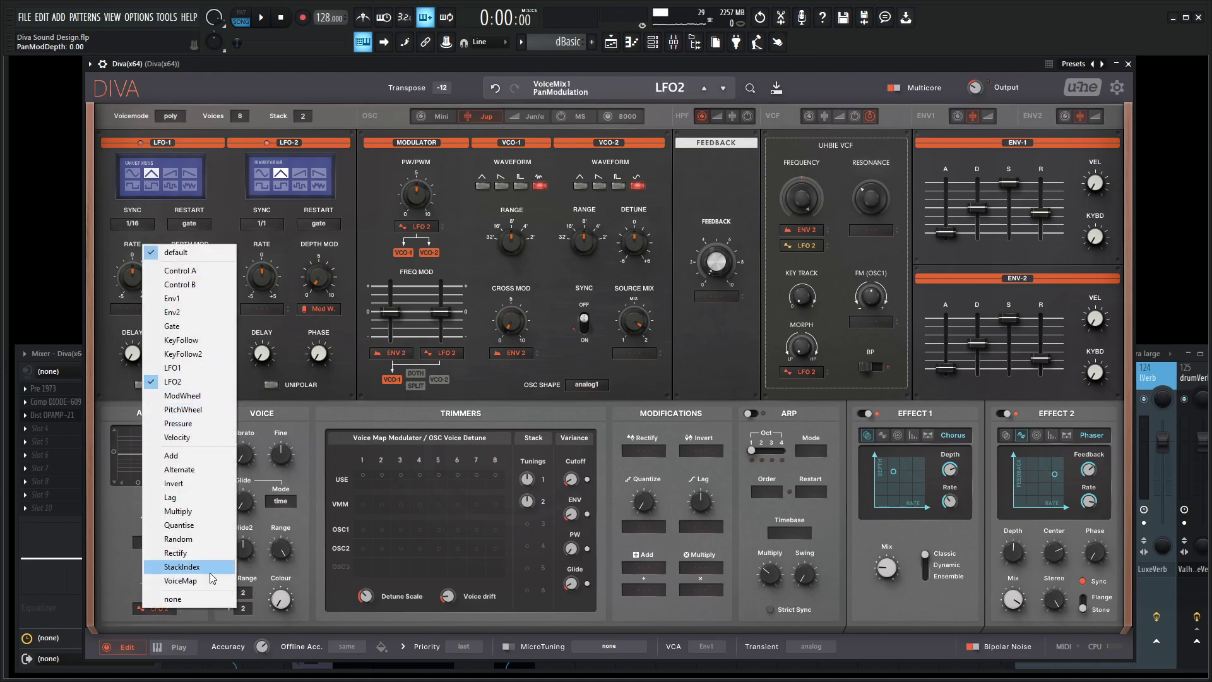
click(190, 568)
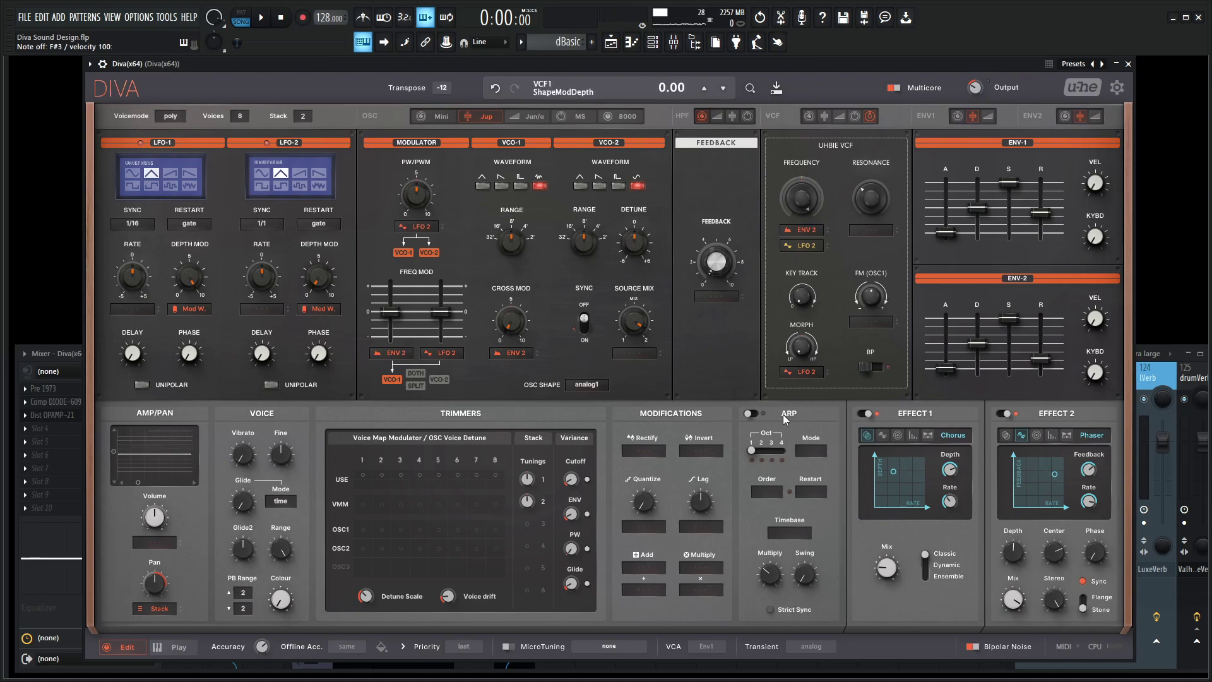
- Lower the ENV-1 sustain to 0 and turn on the arpeggiator with a one-octave range
drag(1013, 187, 1013, 239)
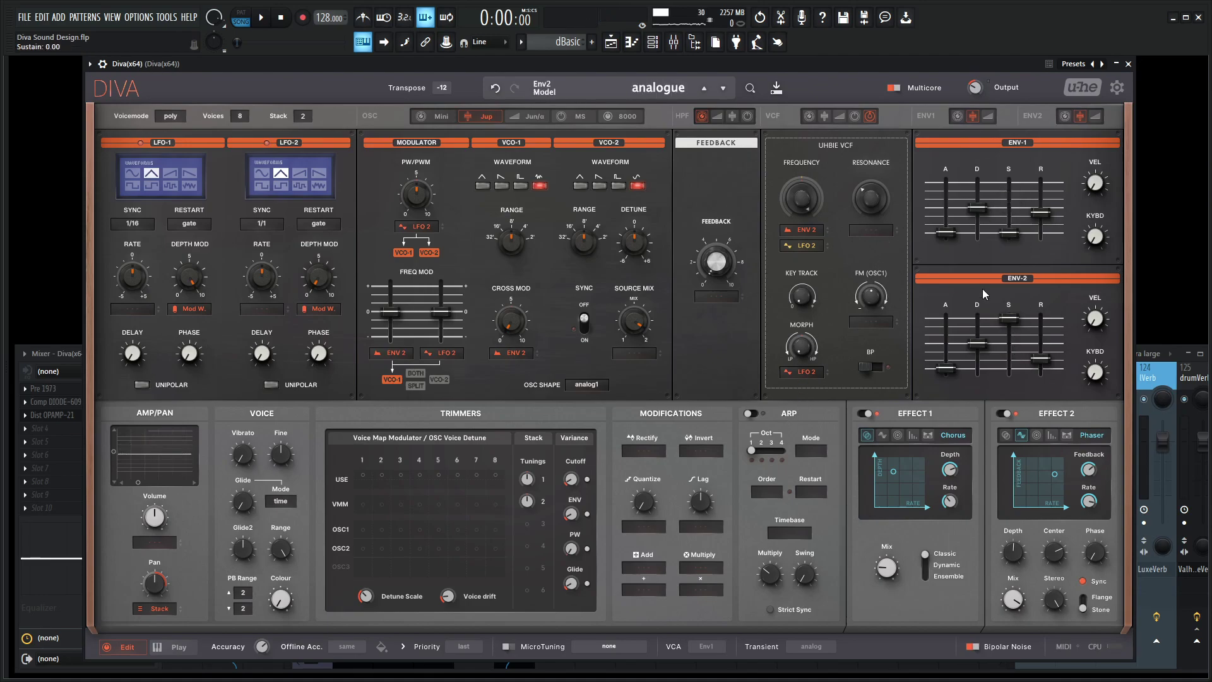
click(761, 449)
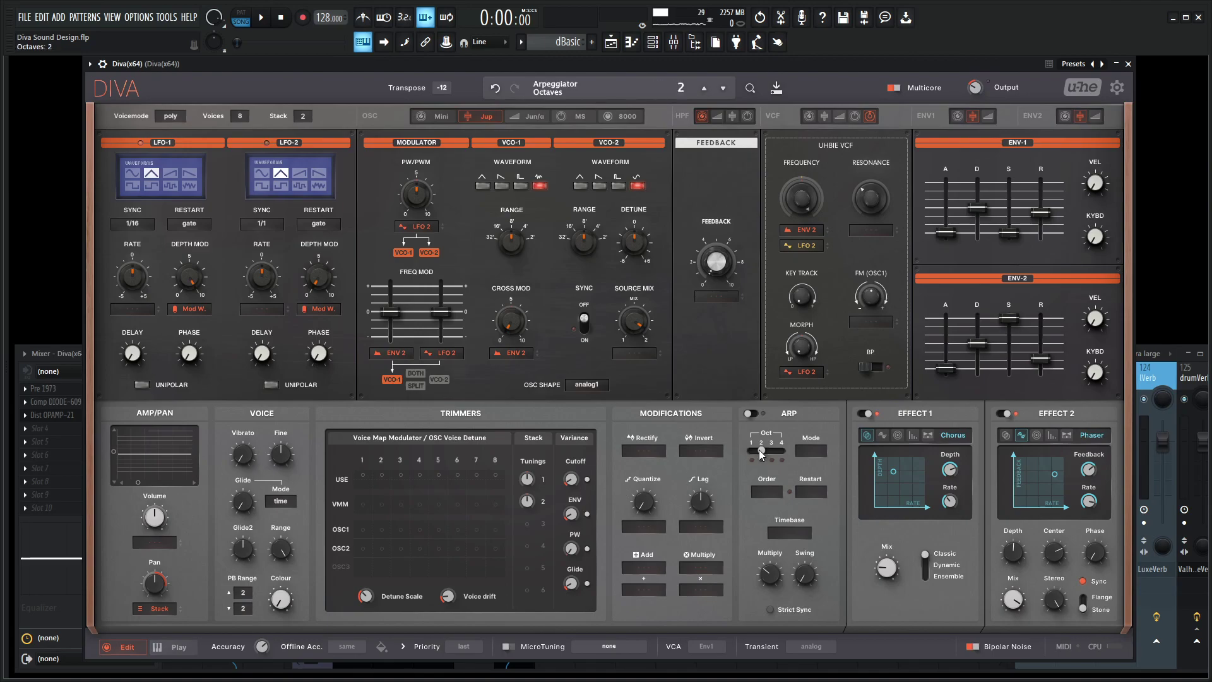
click(751, 414)
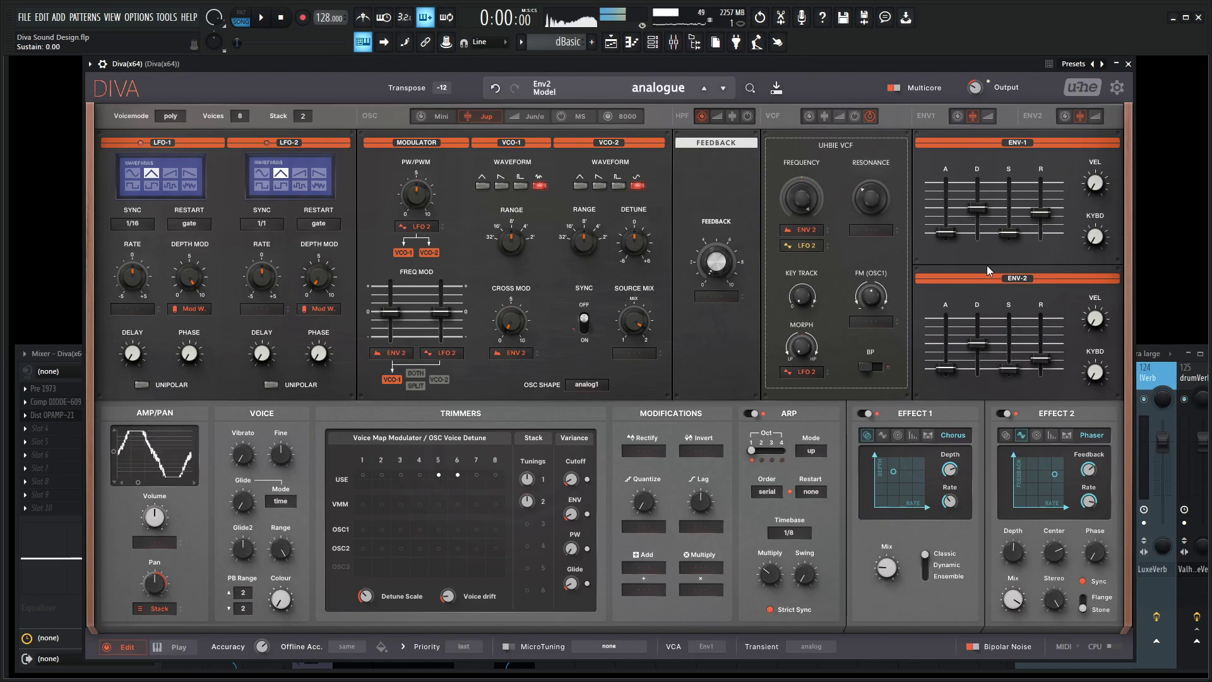
- Shorten the ENV-1 decay slightly and readjust the Uhbie filter's Frequency
mouse_move(985, 207)
mouse_down()
mouse_move(987, 227)
mouse_move(984, 214)
mouse_up()
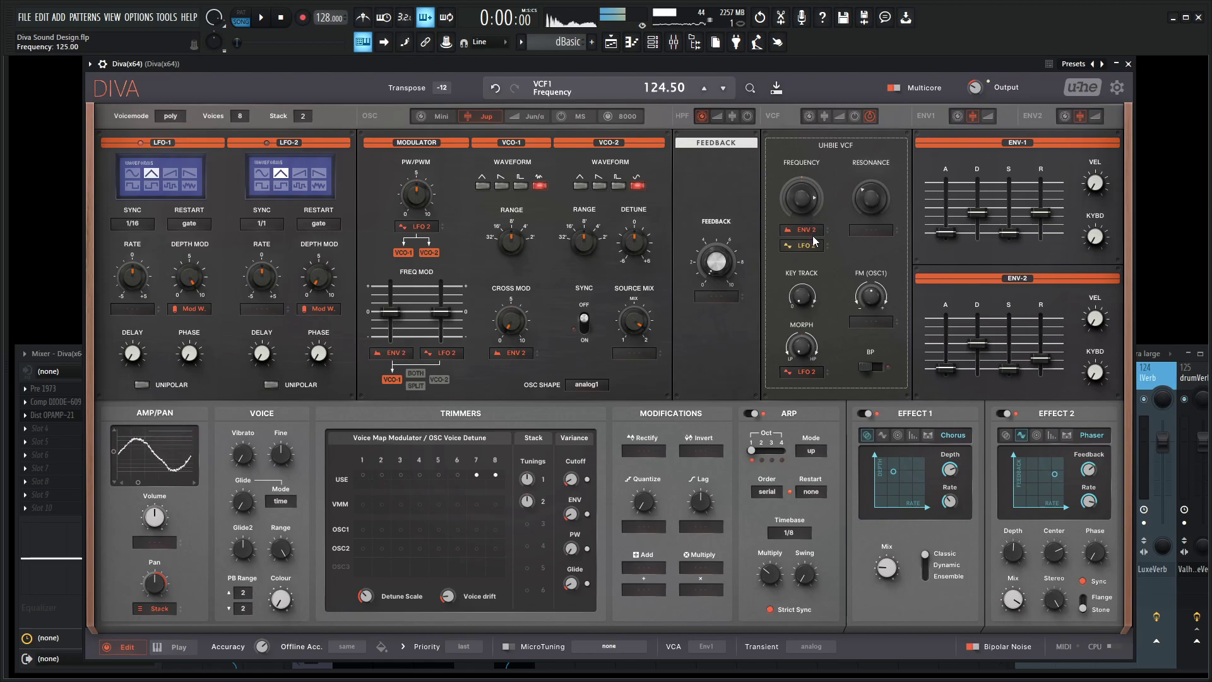
drag(813, 241, 814, 270)
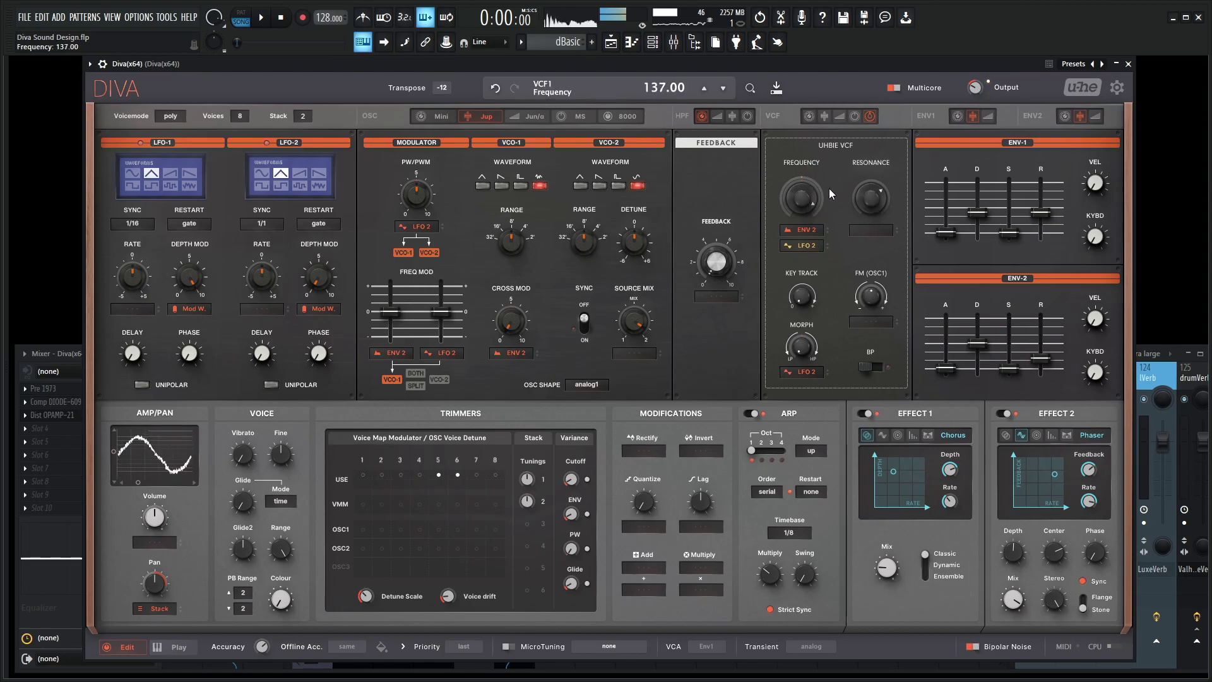
drag(829, 188, 809, 213)
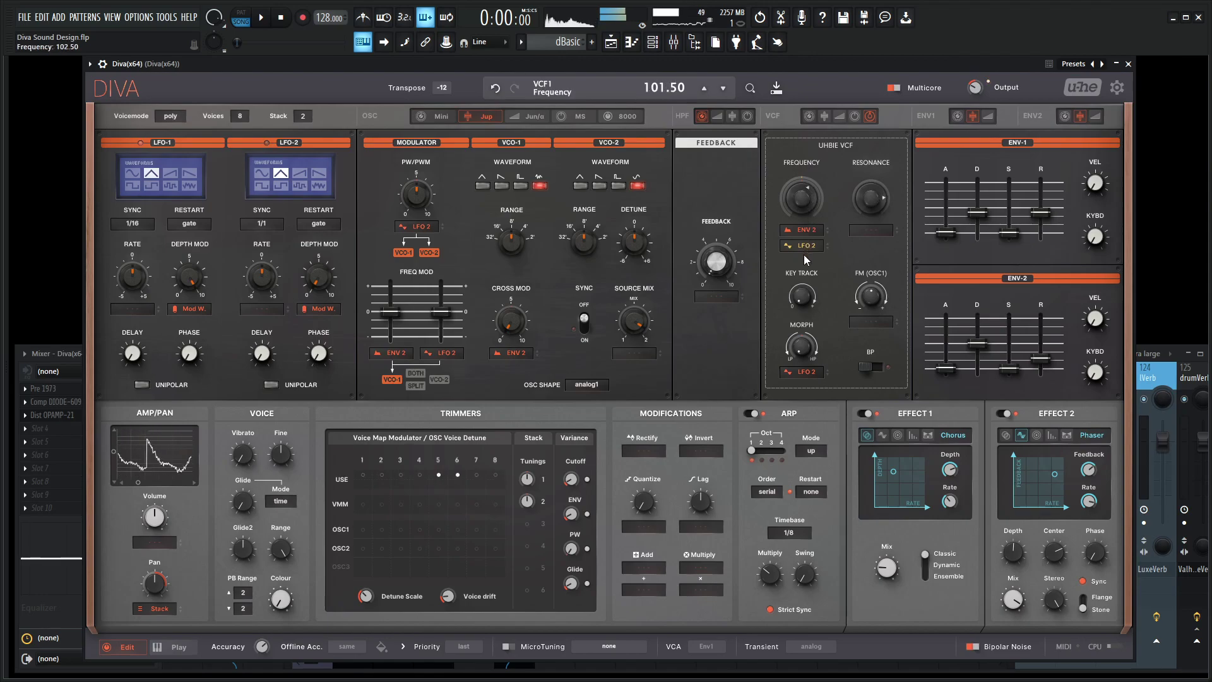
- Switch the VCF to the lowpass bite filter, adjust its cutoff frequency and set Peak to about 61
click(855, 116)
drag(873, 208, 874, 238)
mouse_move(809, 218)
mouse_down()
mouse_move(809, 276)
mouse_move(808, 237)
mouse_up()
click(876, 218)
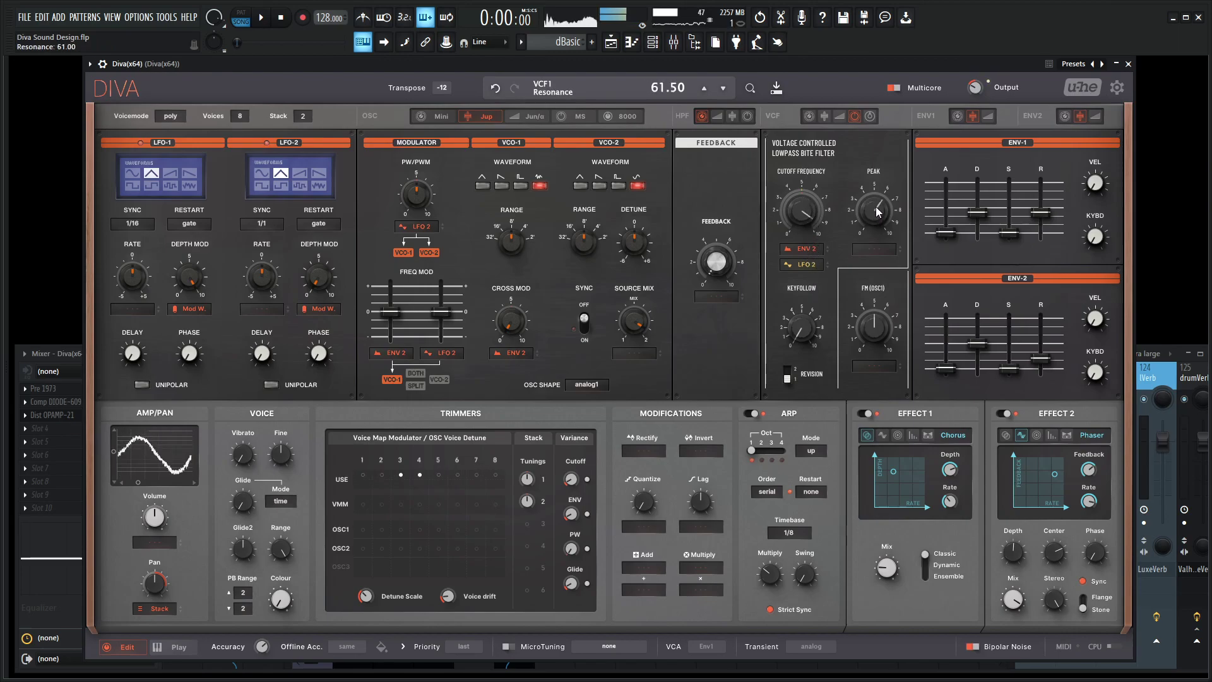
- Shorten the ENV-1 decay to about 36 and set the Source Mix to 95.5
drag(978, 213, 983, 218)
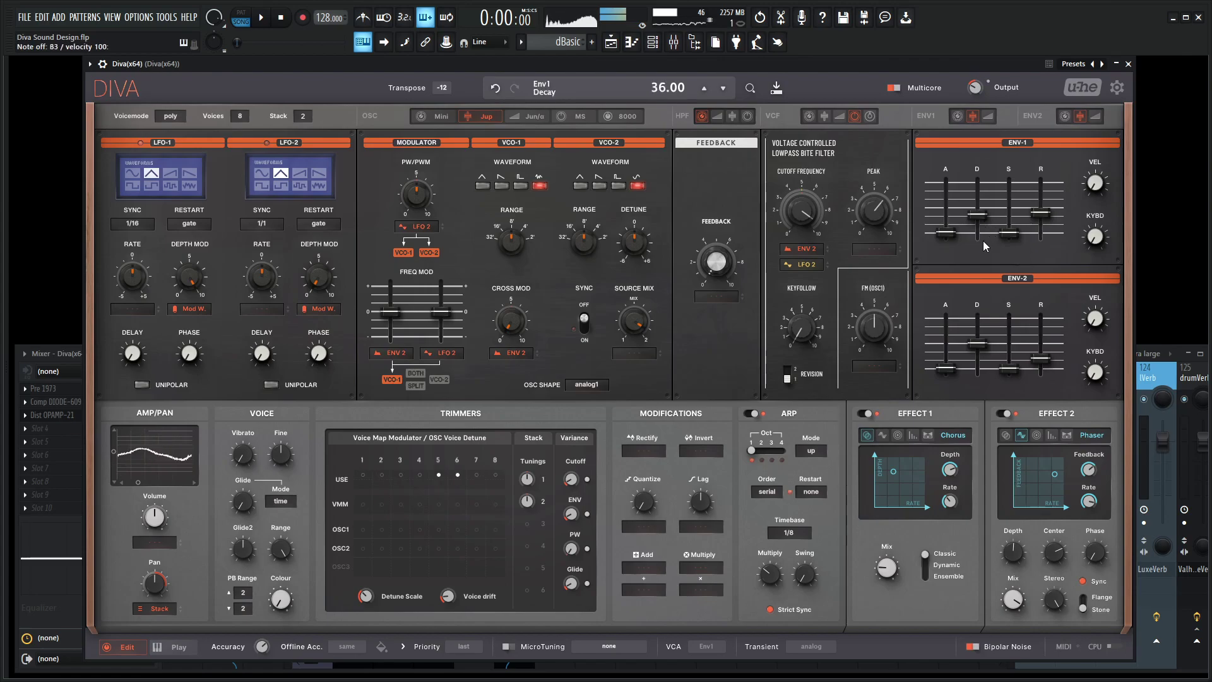
drag(985, 224, 987, 232)
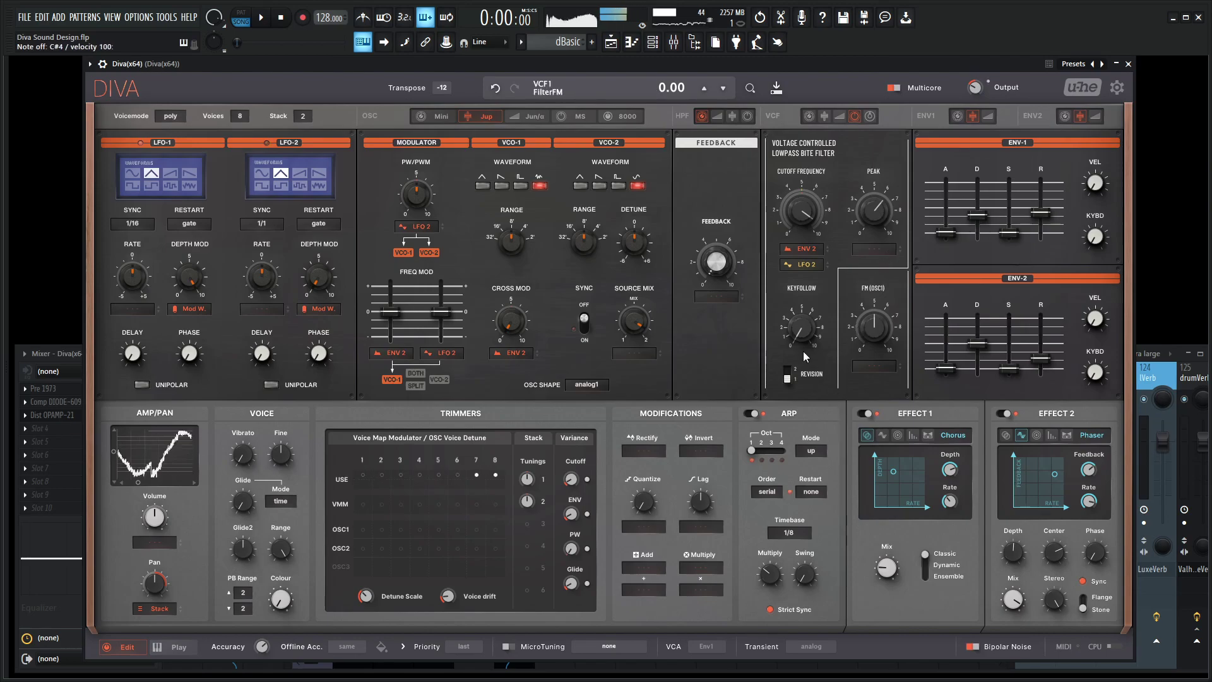
scroll(640, 322, down, 1)
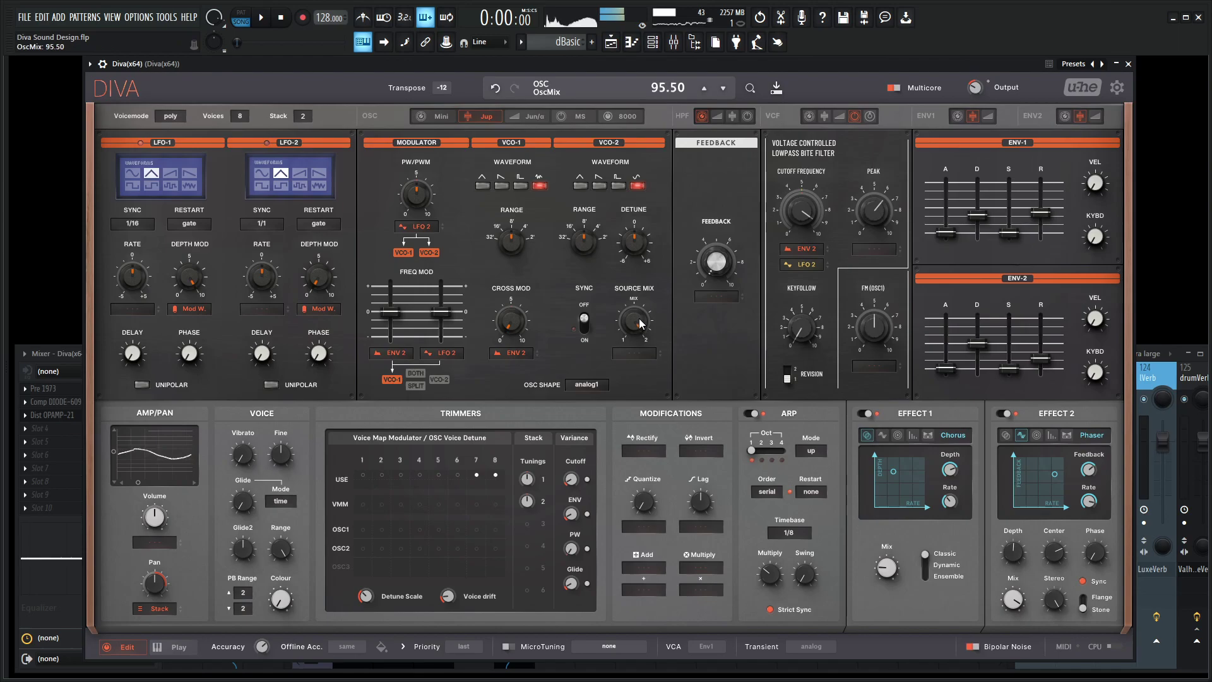
- Try the arpeggiator Timebase at 1/16 and return it to 1/8
scroll(797, 536, down, 1)
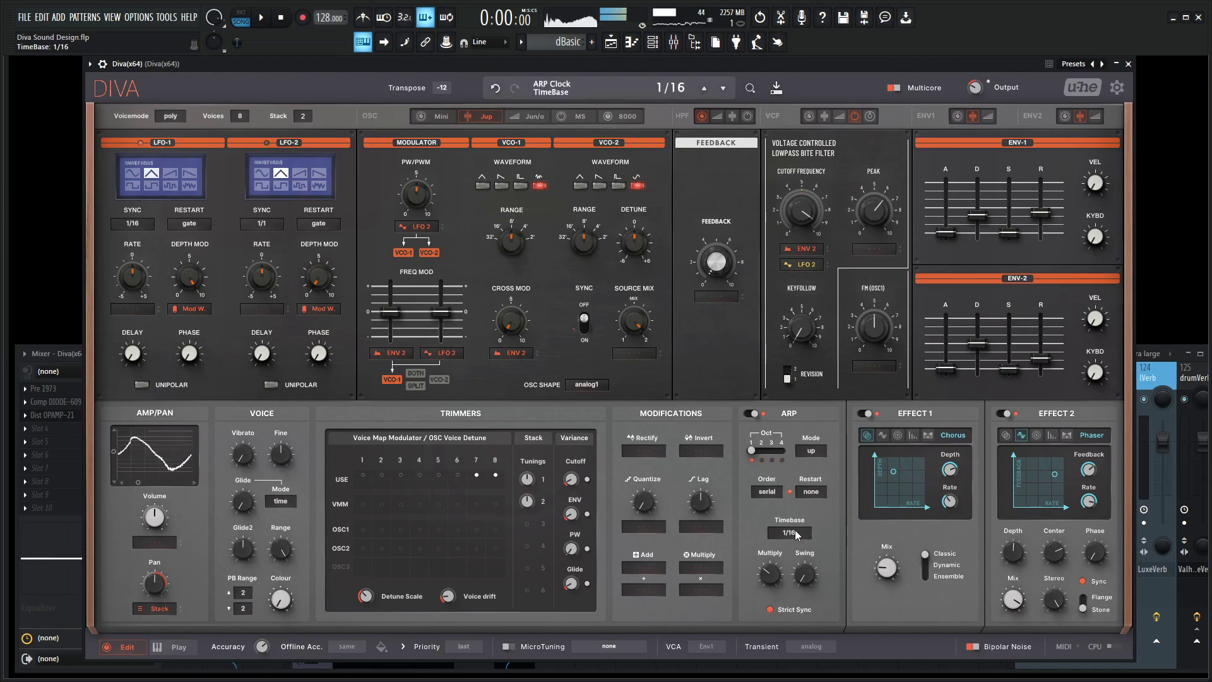
scroll(797, 535, up, 1)
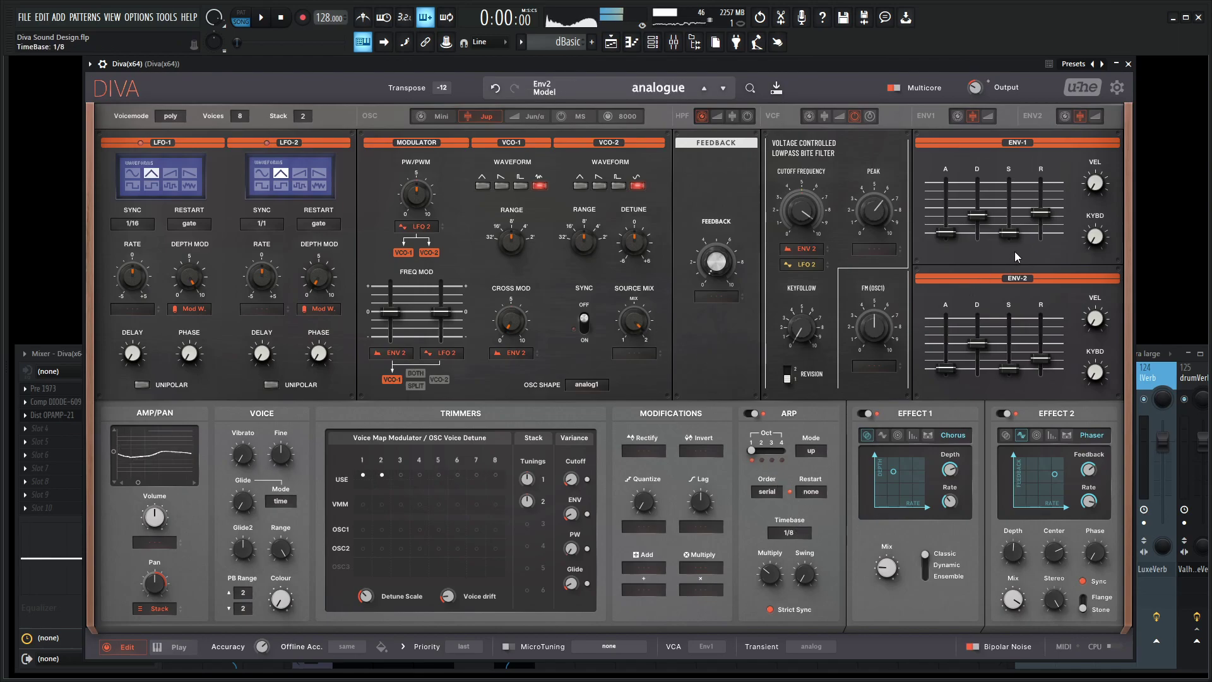
- Switch ENV-1 to the digital model with S-Curve enabled and set its decay to 47
click(989, 115)
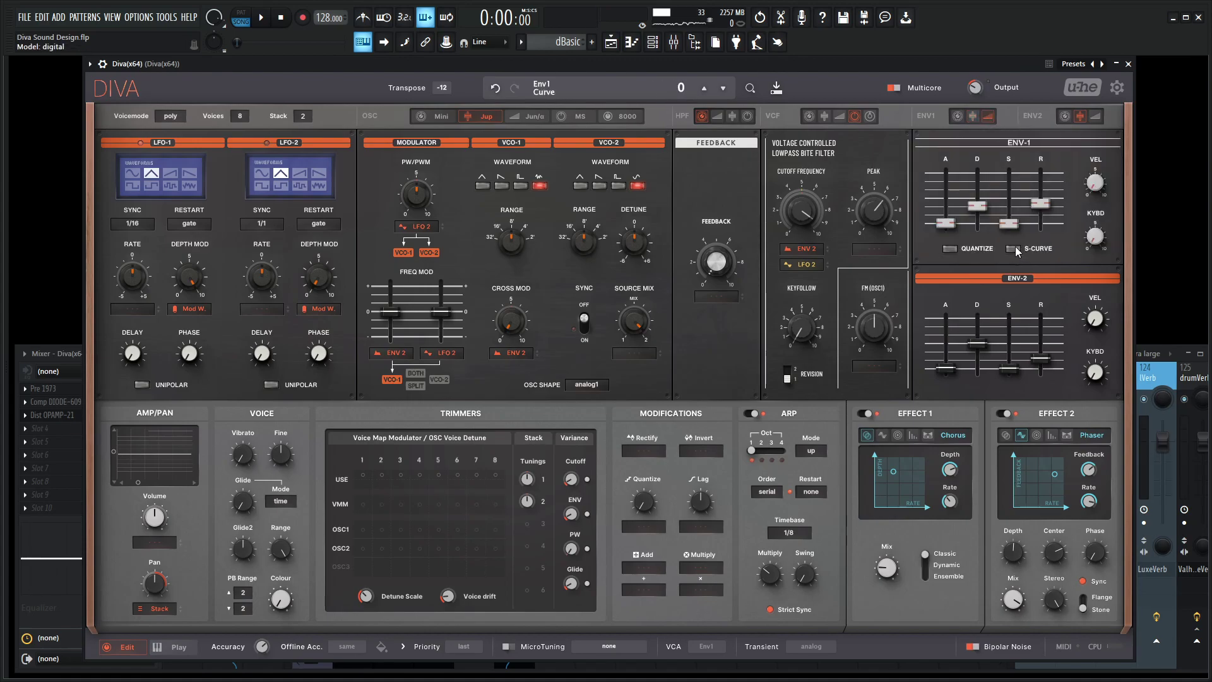
drag(986, 214, 986, 207)
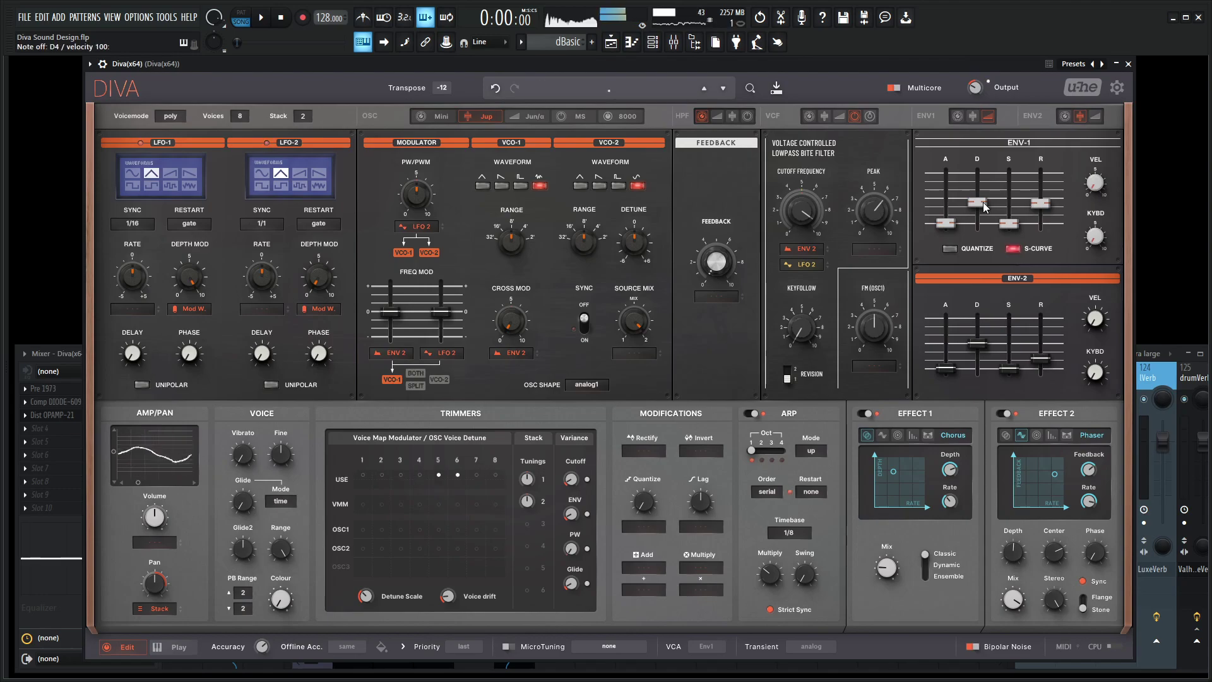
scroll(985, 205, up, 1)
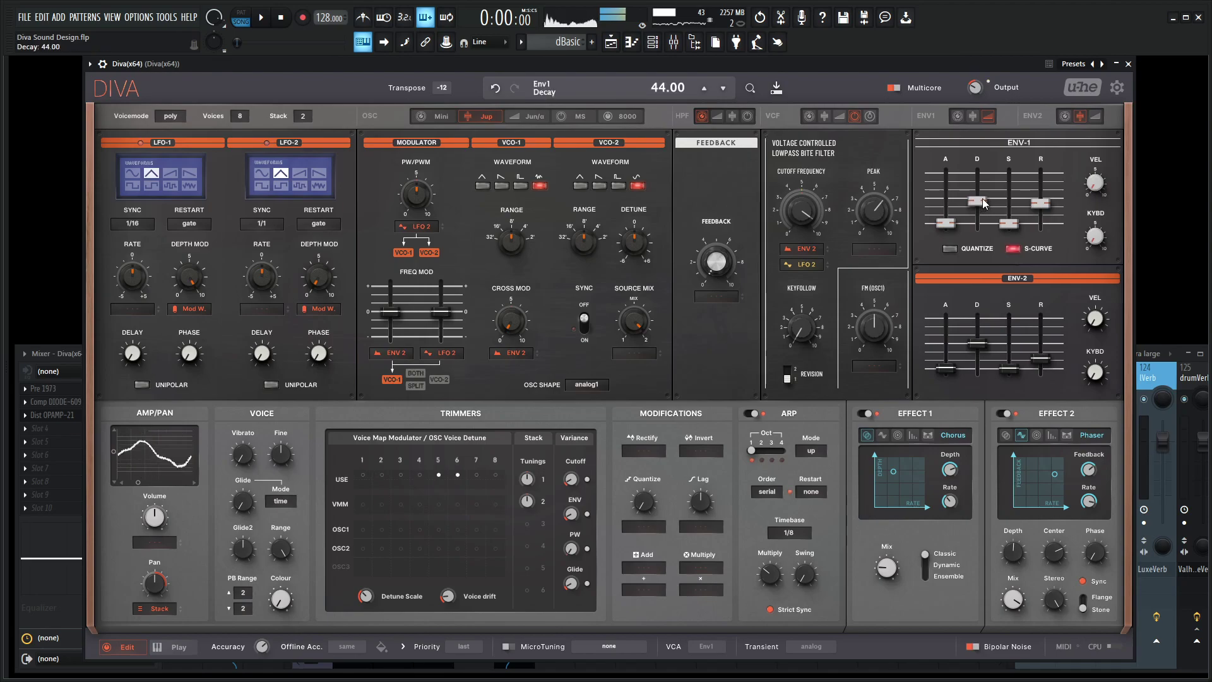
scroll(985, 205, up, 3)
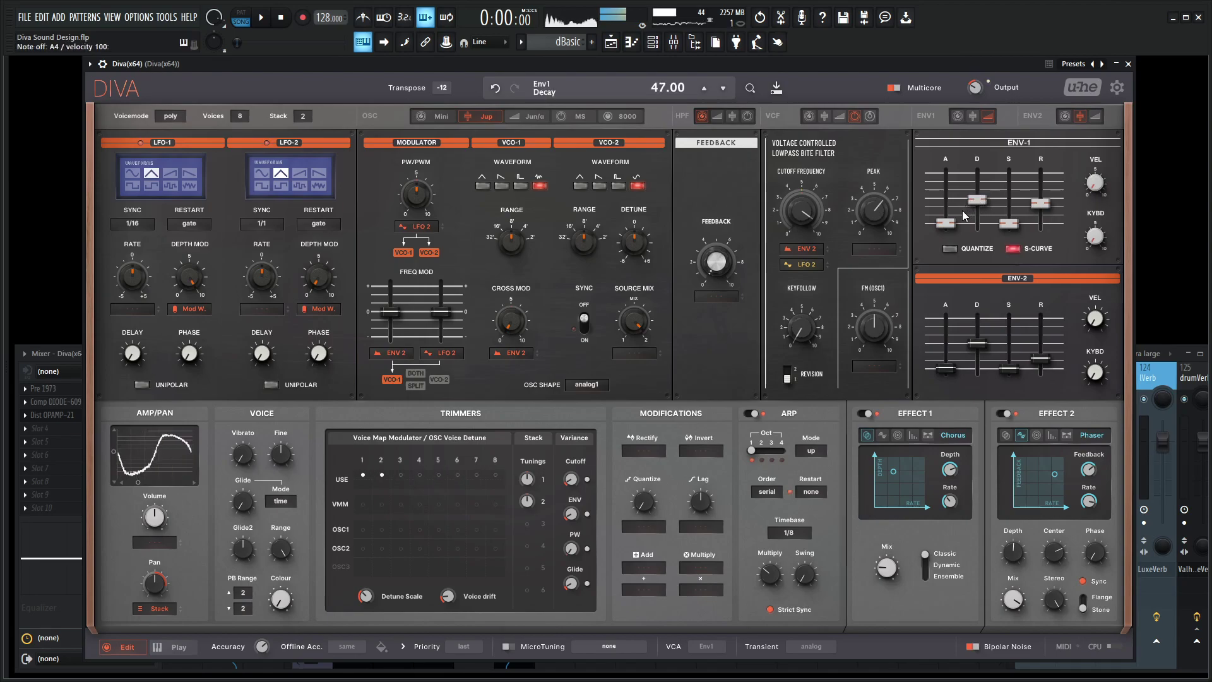
- Send the Diva mixer track to the vVerb track at a level of about 29%
key(F9)
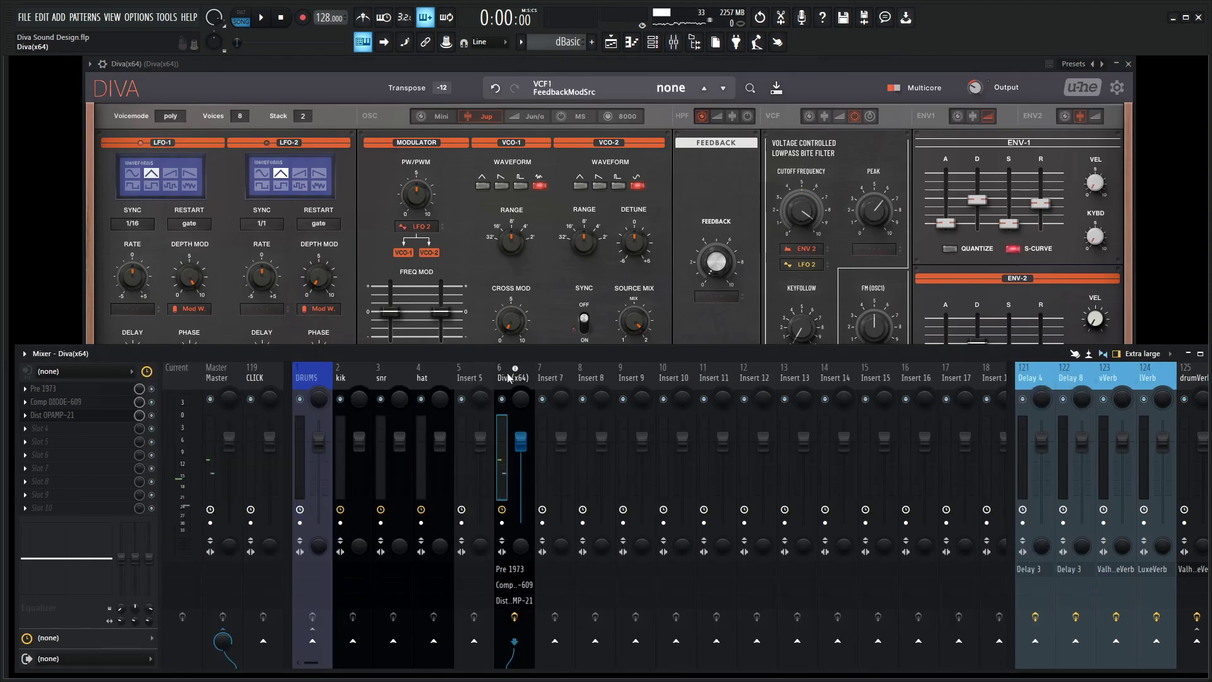
click(1116, 641)
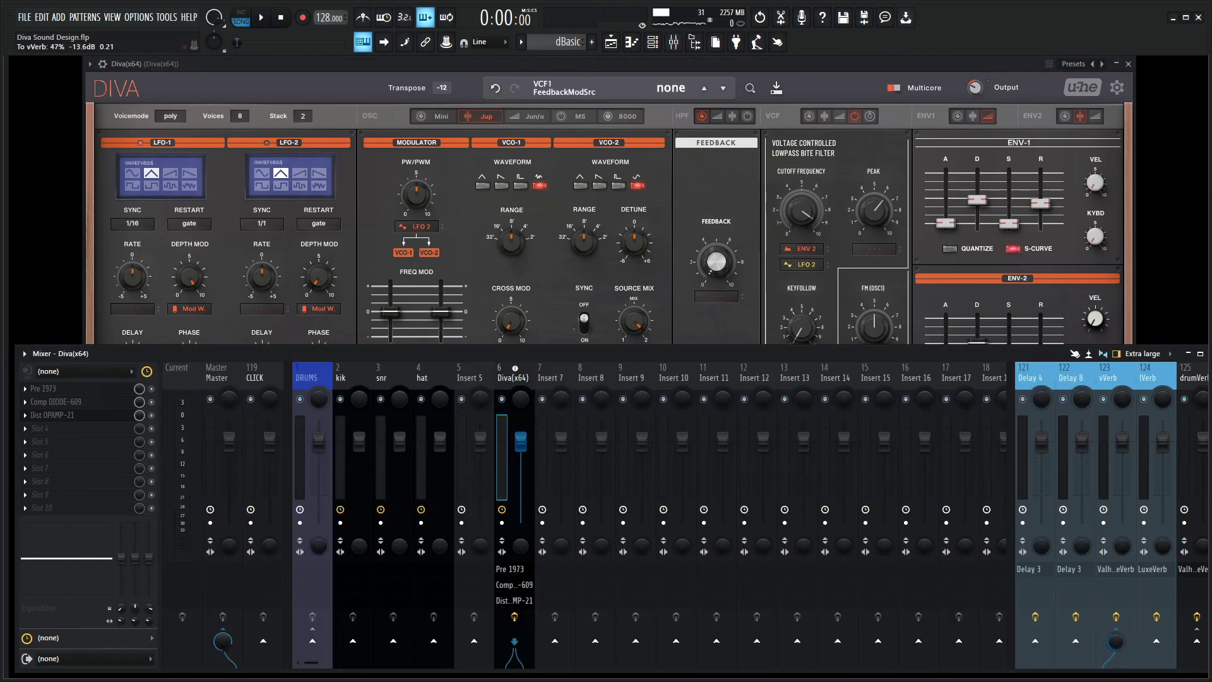
drag(1116, 641, 1120, 643)
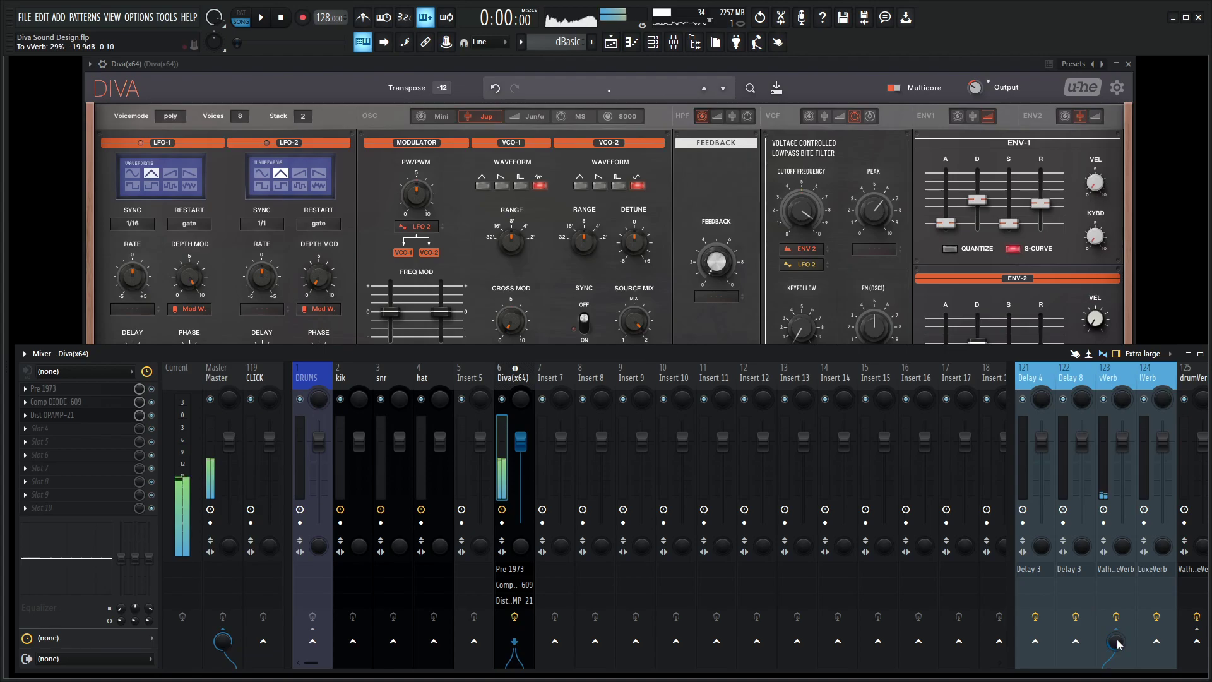
key(s)
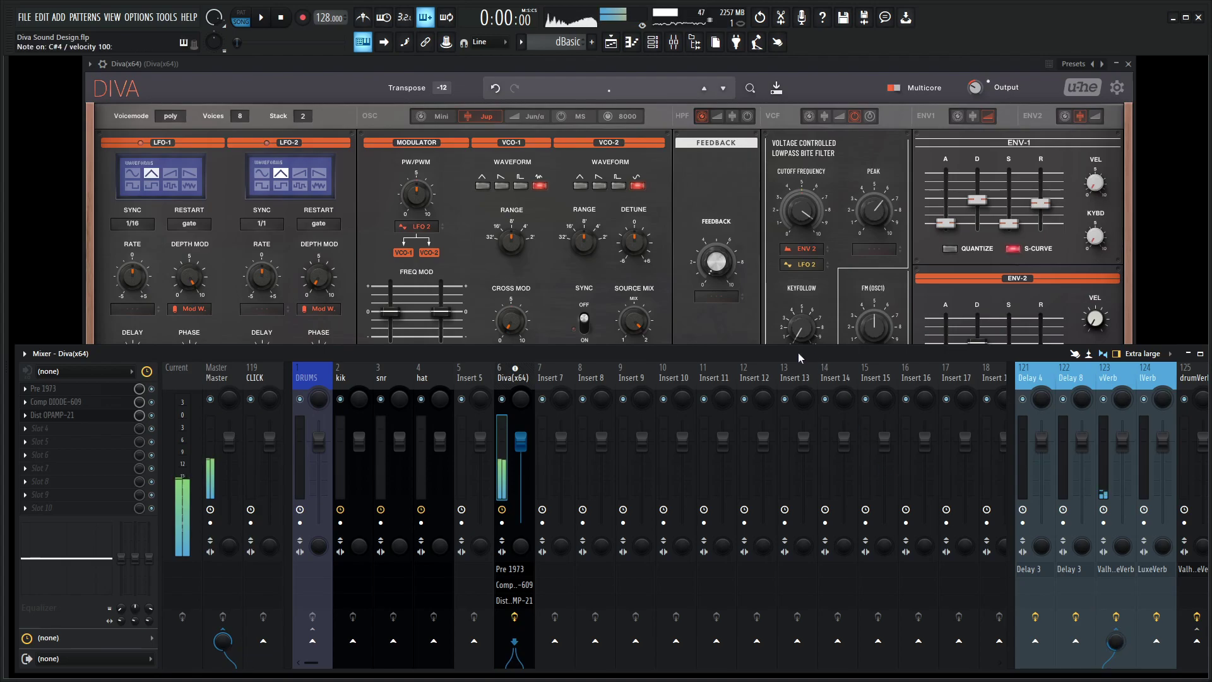
- Open the Dist OPAMP-21 effect on the Diva mixer track, set its Drive to 11.6%, and return to the Diva window
mouse_move(714, 271)
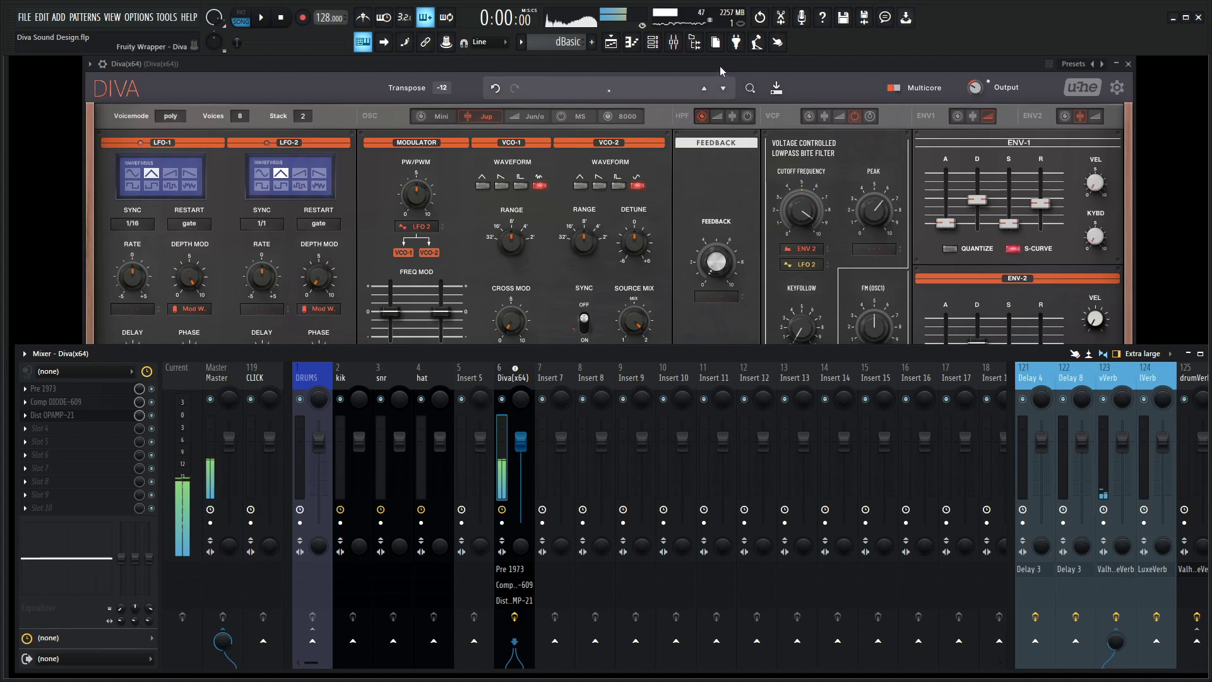
key(F9)
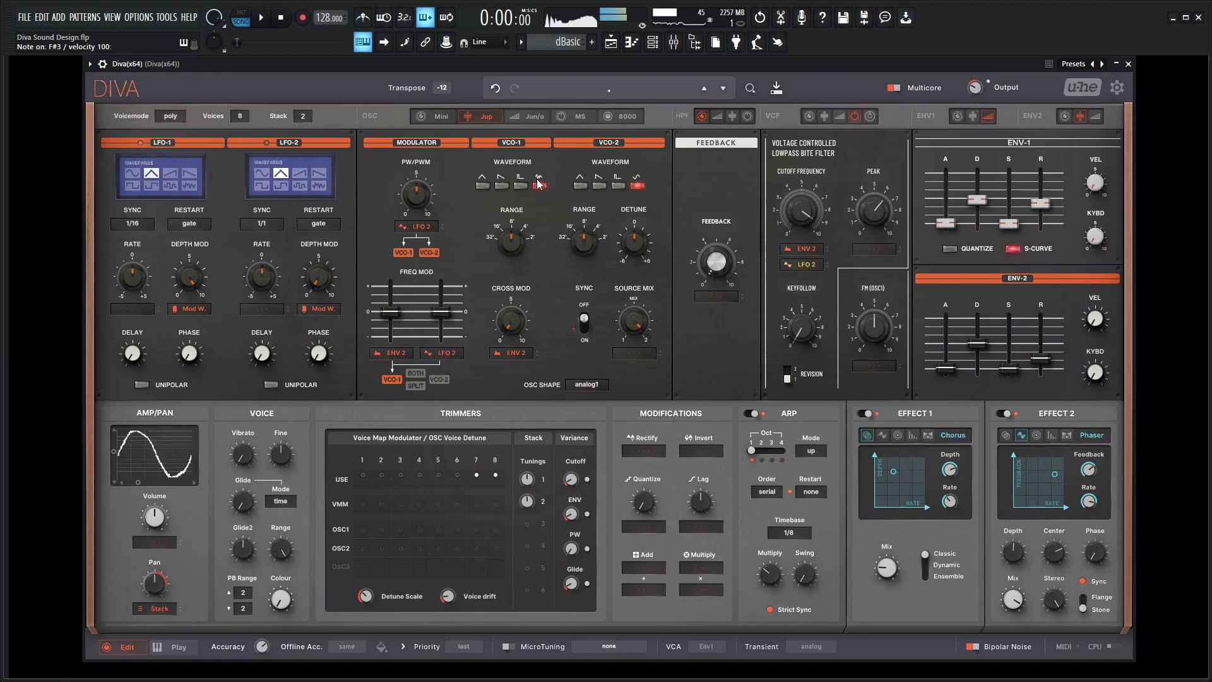
key(F9)
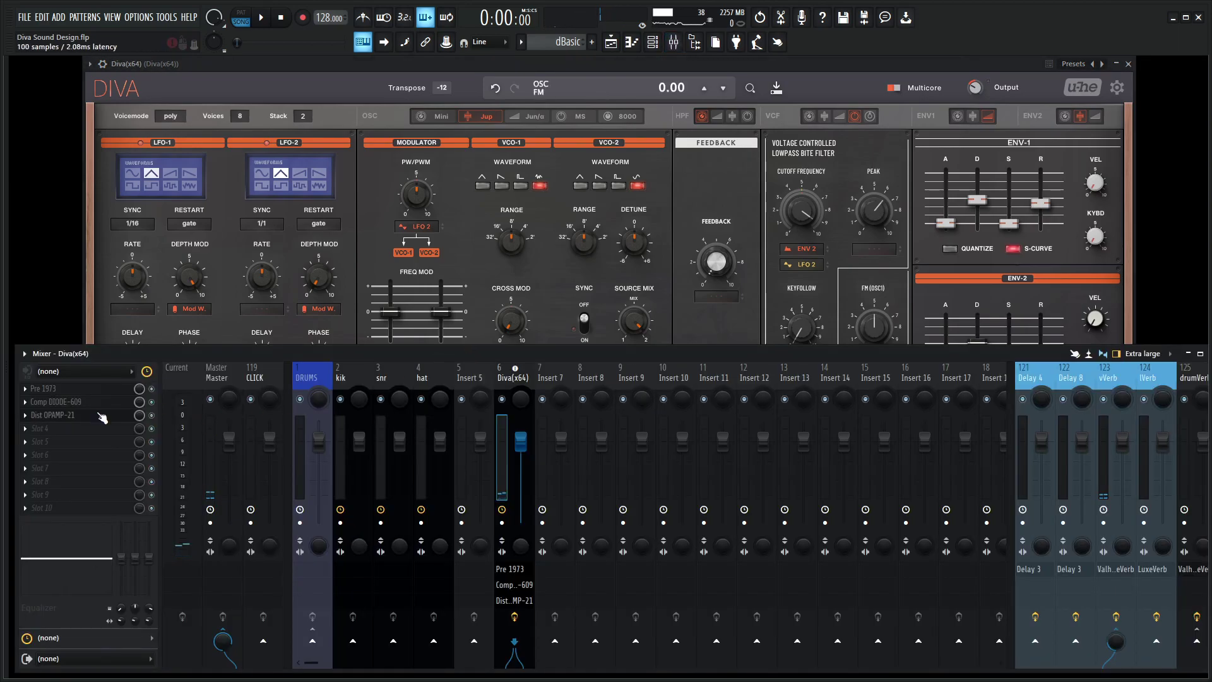
click(85, 416)
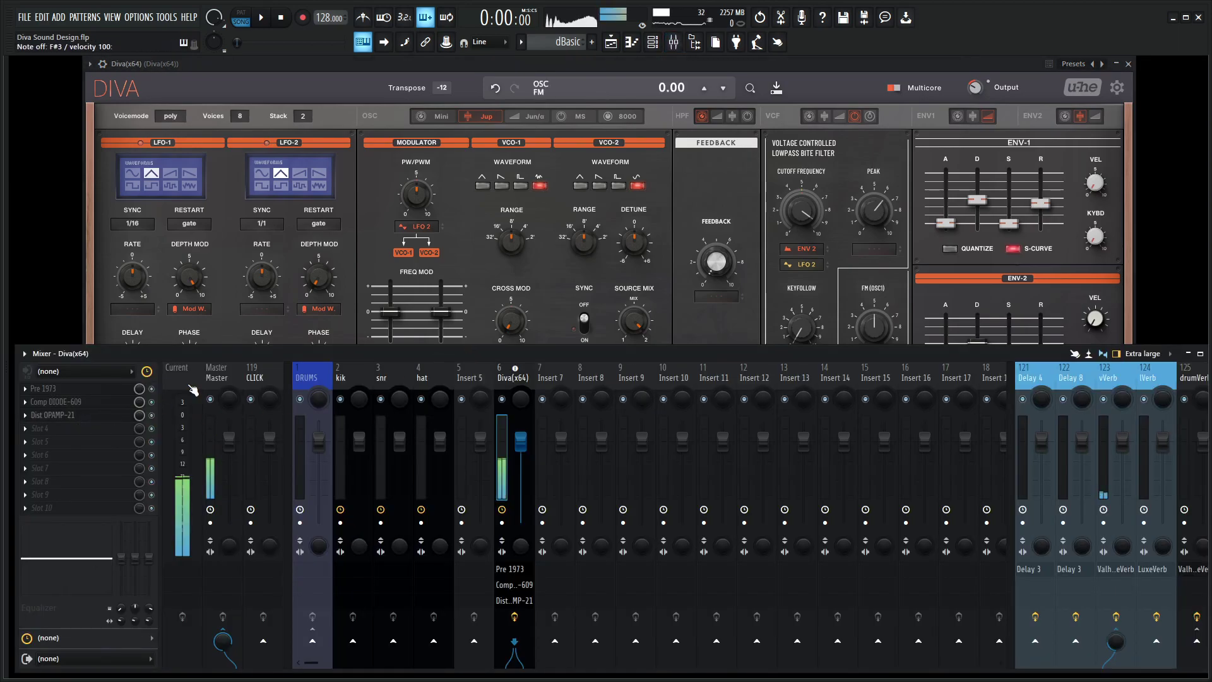
mouse_move(405, 274)
mouse_down()
mouse_move(405, 240)
mouse_move(406, 288)
mouse_up()
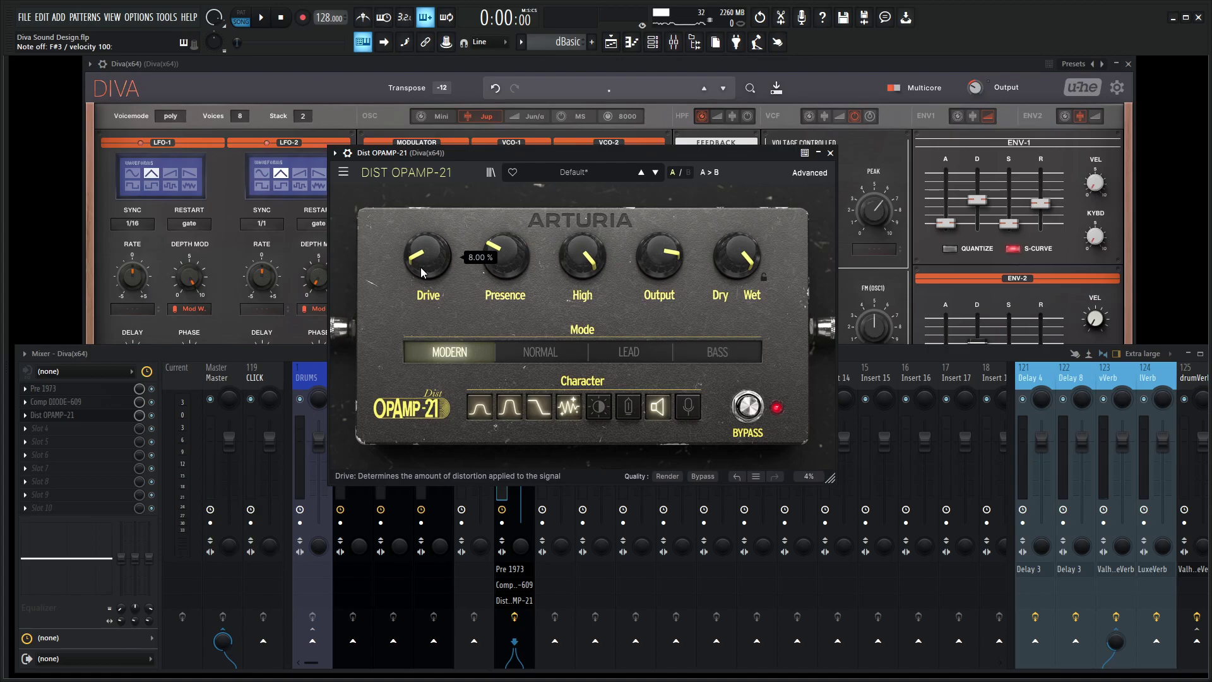
key(g)
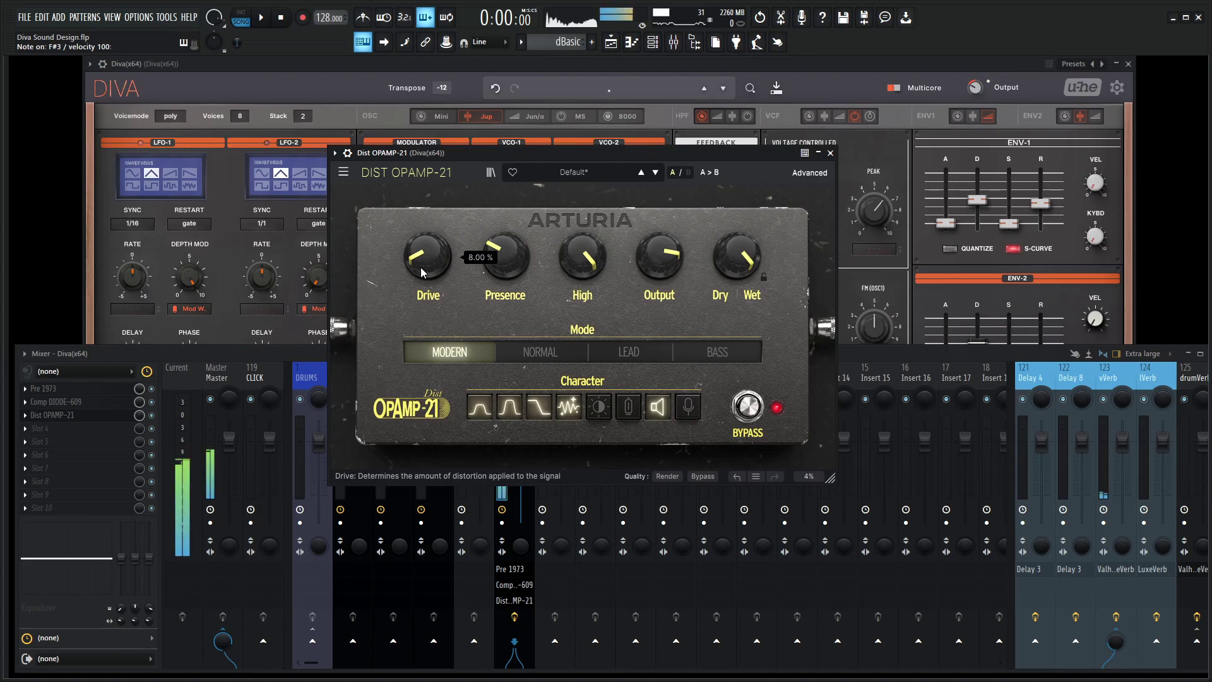
drag(420, 267, 420, 256)
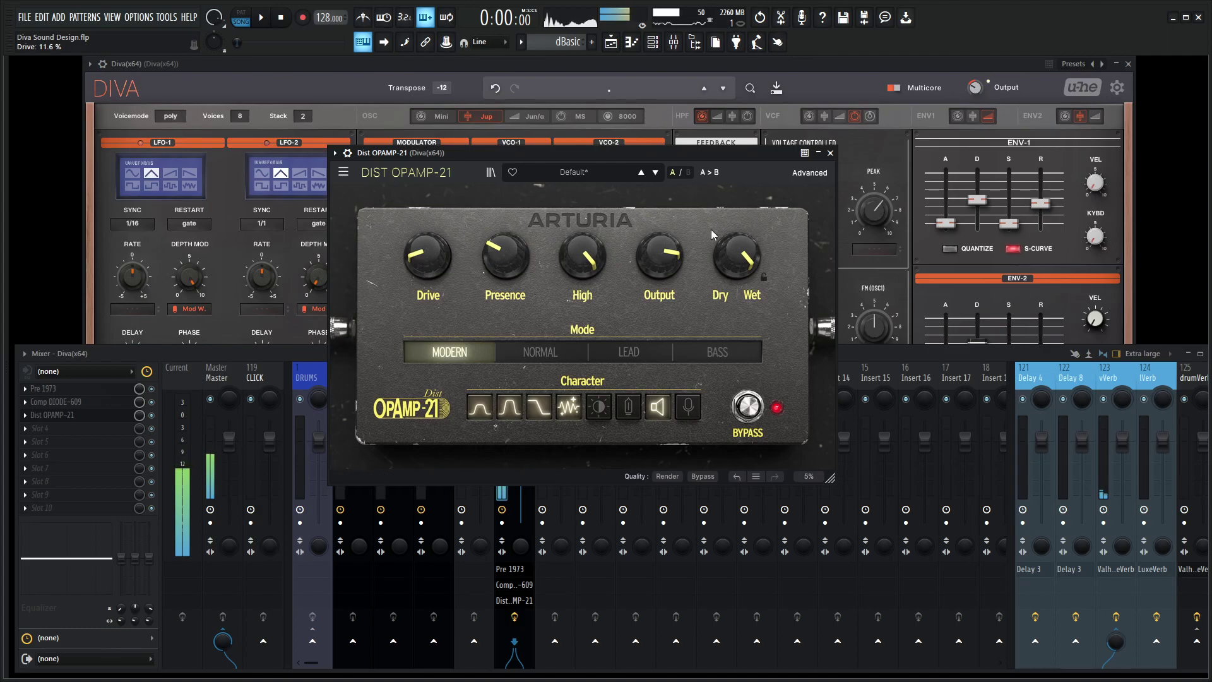
click(836, 73)
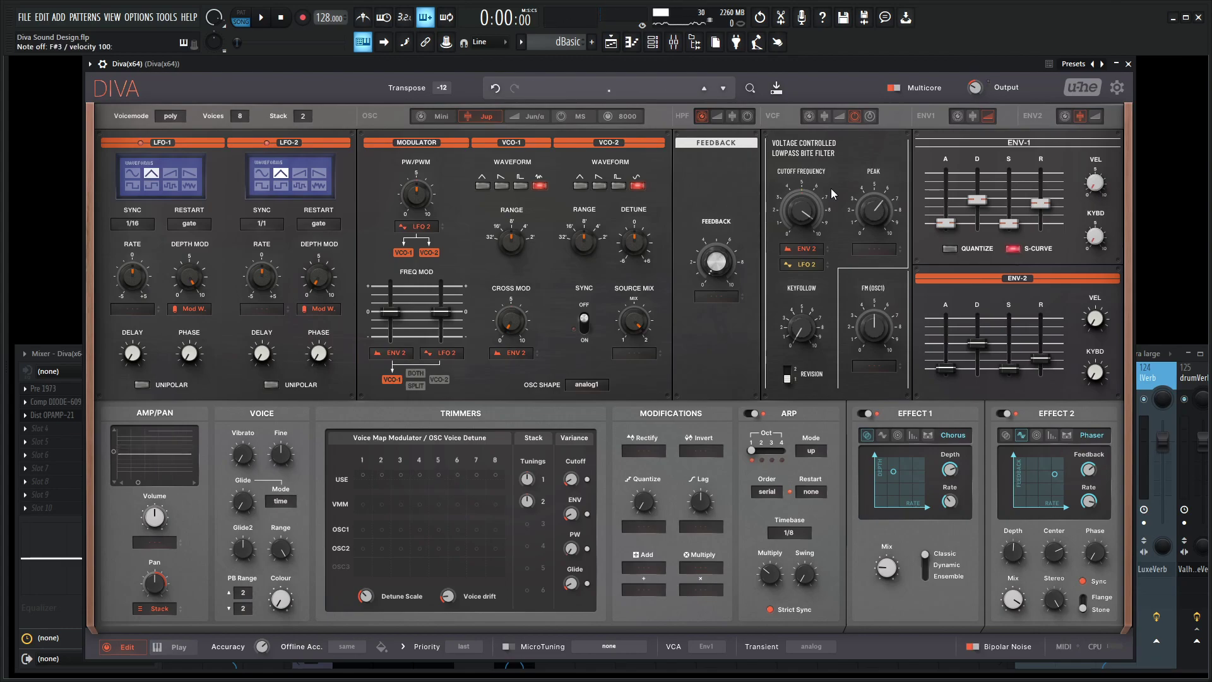
- Set the ENV-1 decay to 42 during playback
key(space)
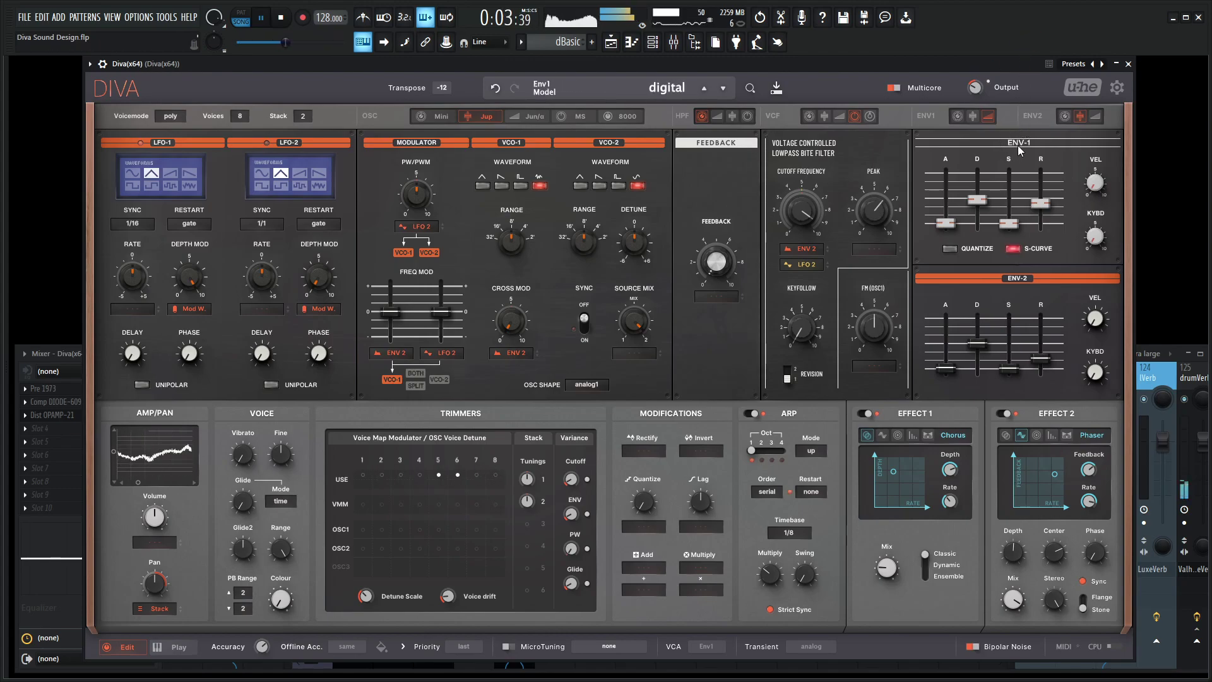
drag(987, 210, 982, 204)
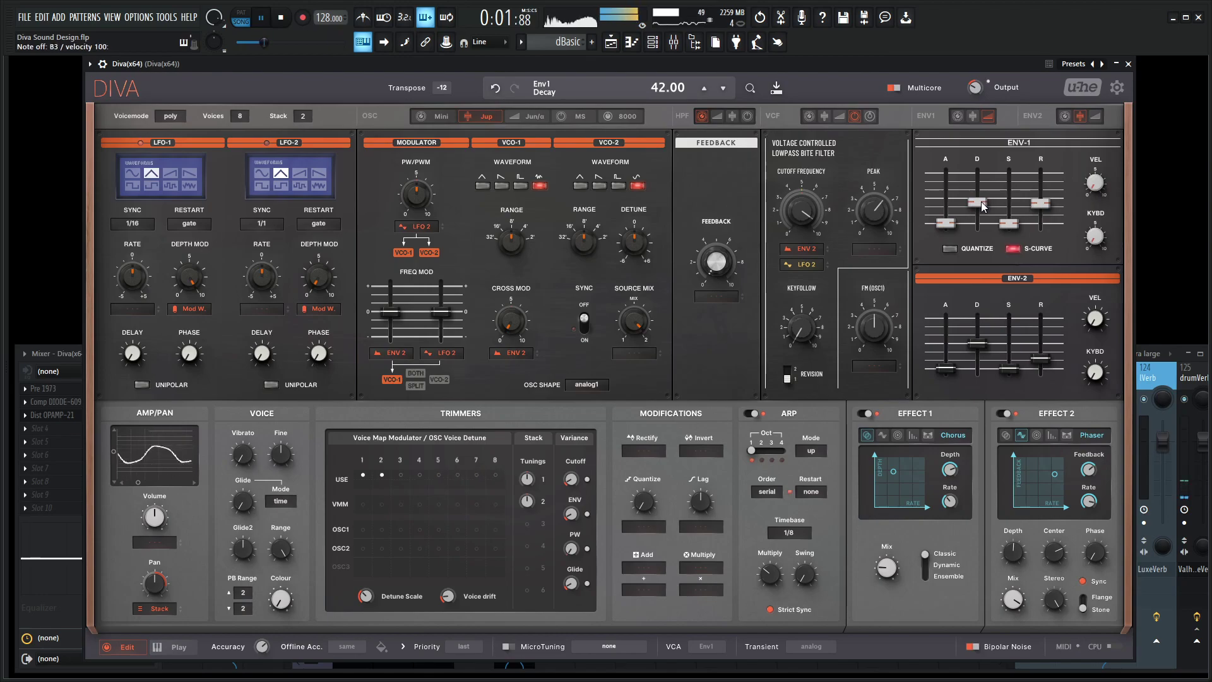
key(space)
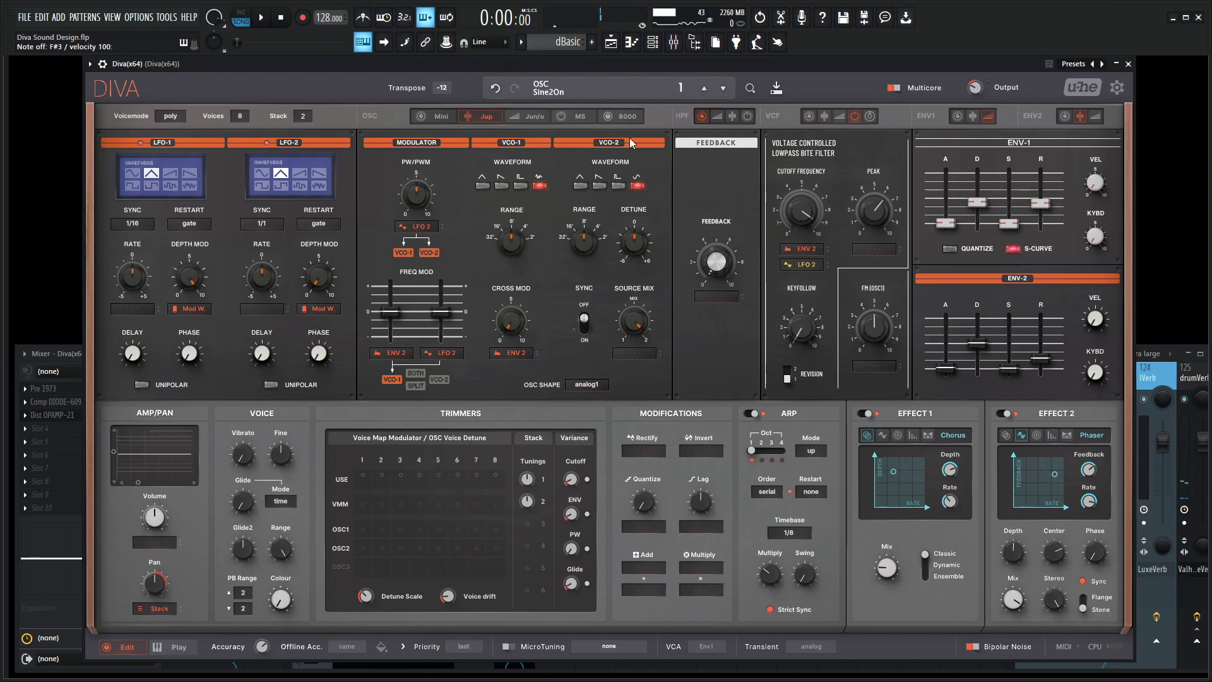
- Compare the analog2 and ideal oscillator shapes, return to analog1, and set the ENV-1 decay to 43
key(g)
click(594, 384)
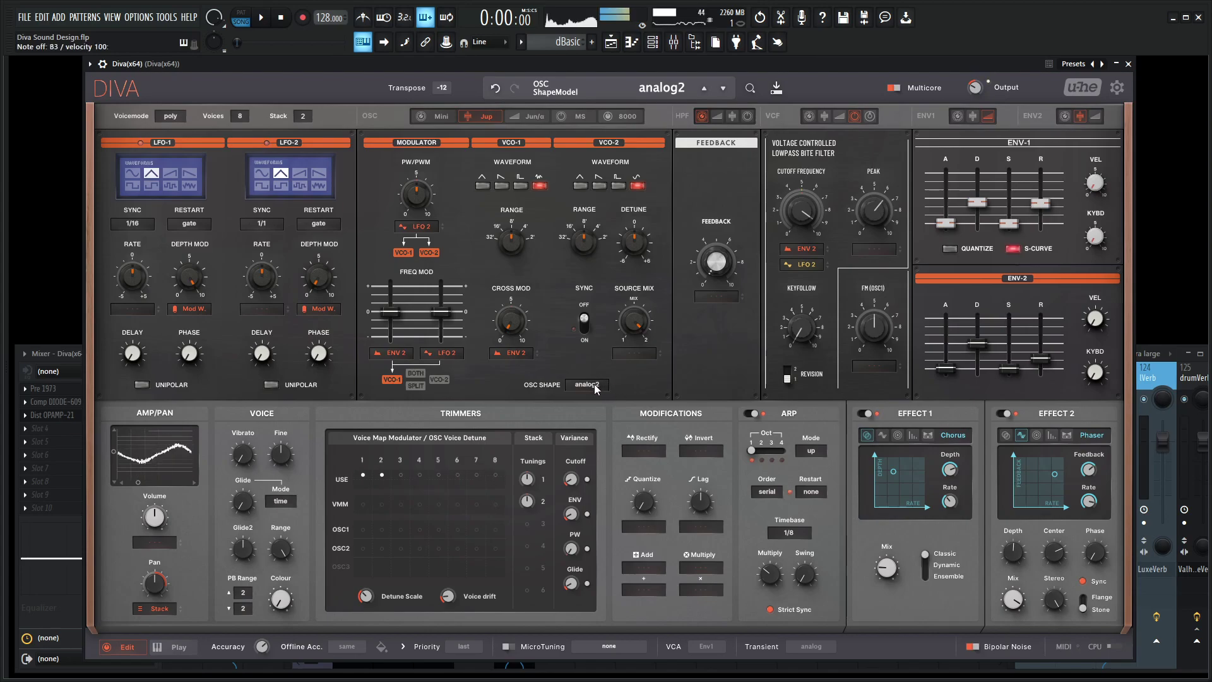
click(595, 386)
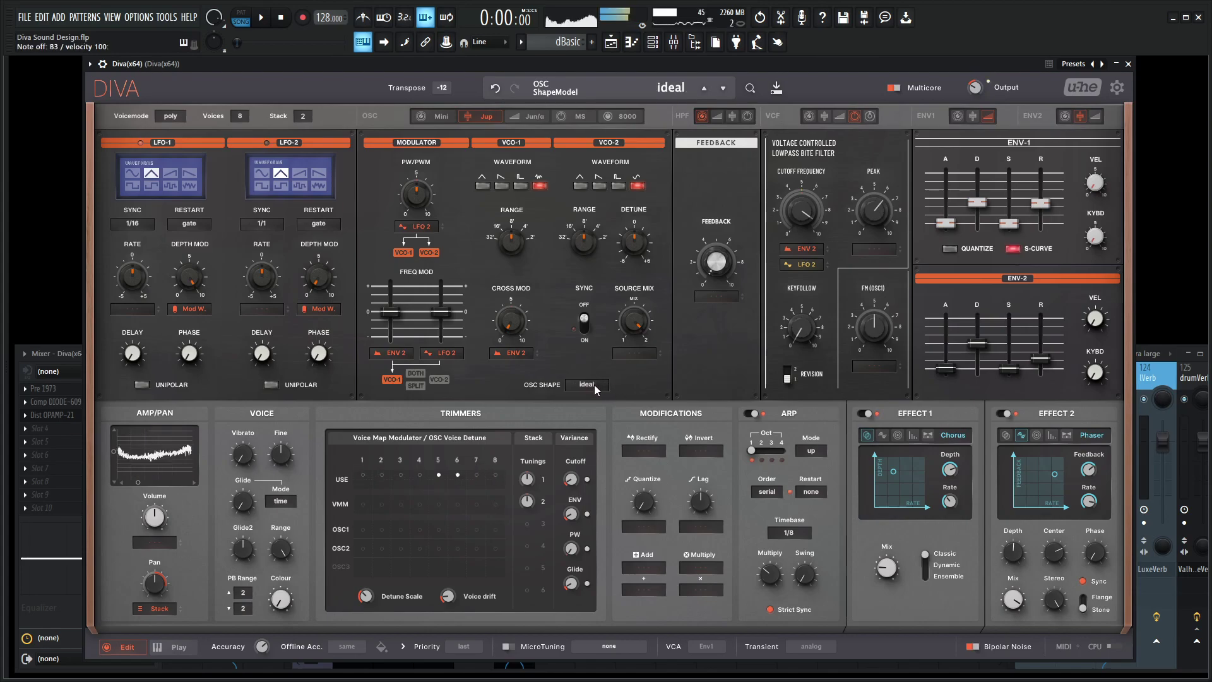
scroll(596, 387, up, 1)
scroll(595, 386, up, 1)
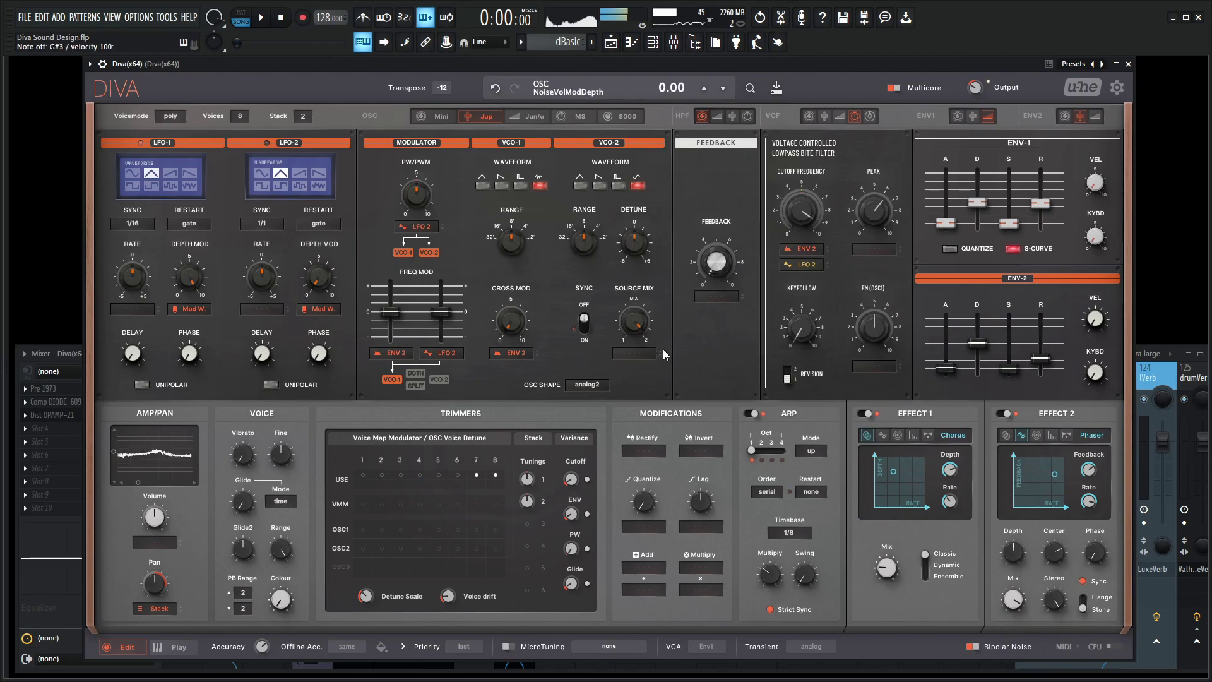
drag(976, 207, 981, 206)
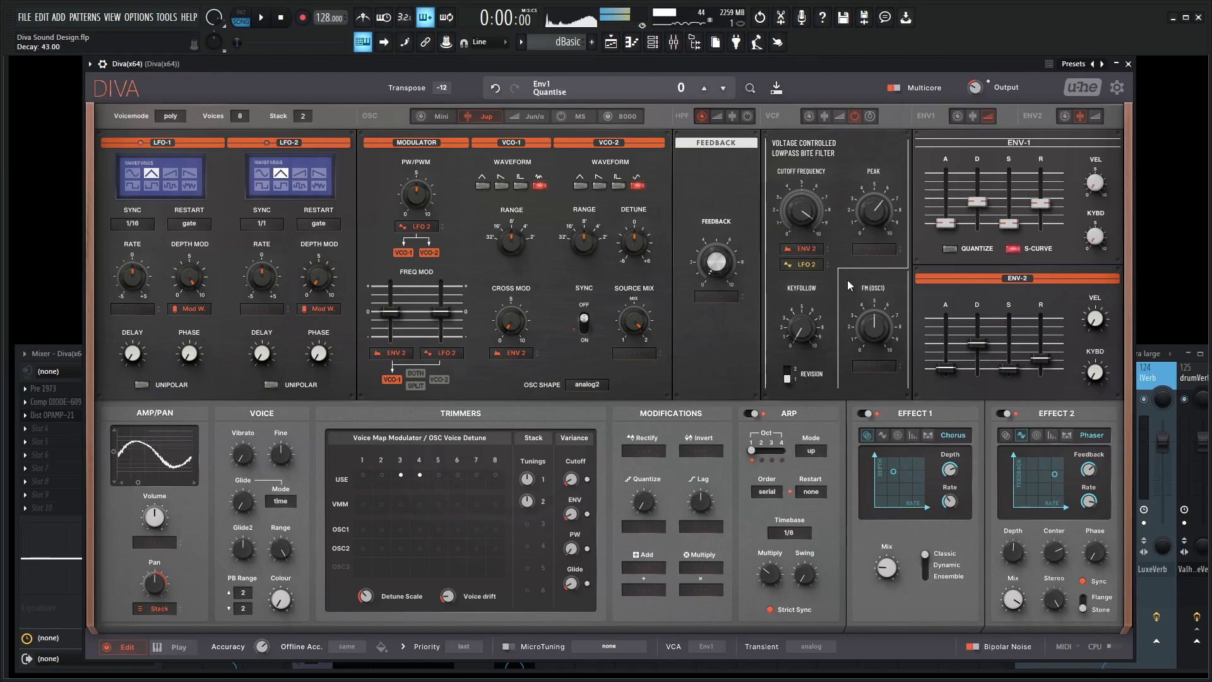
scroll(604, 387, down, 1)
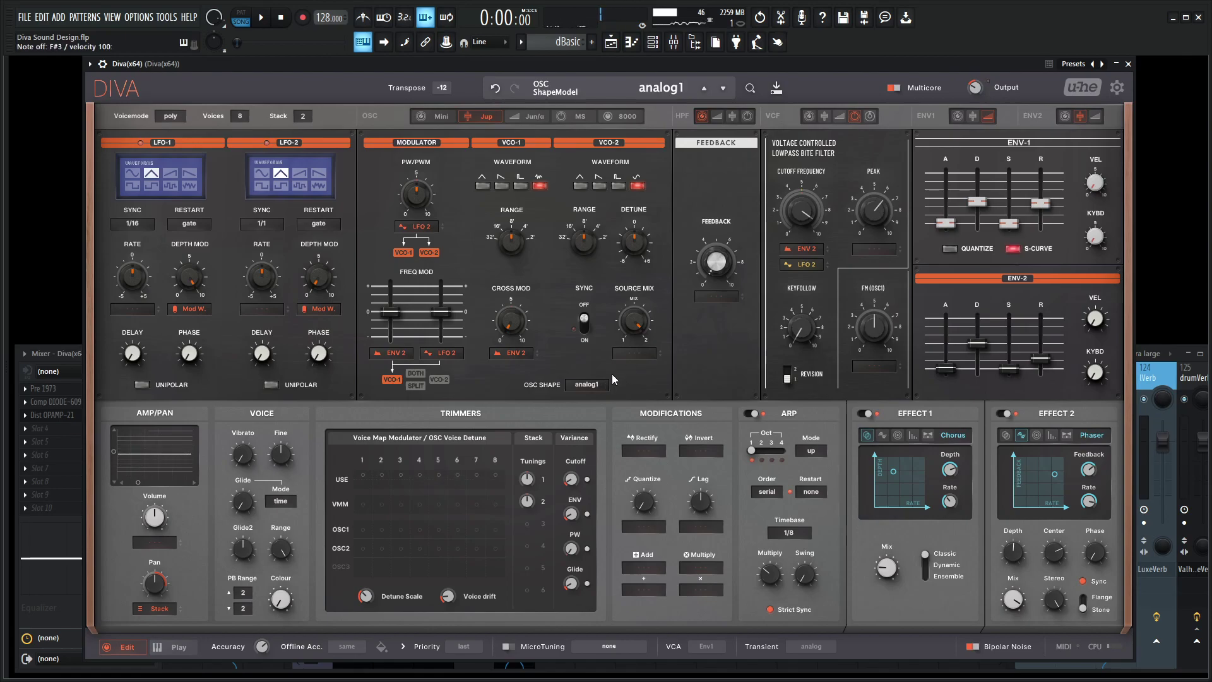
- Shorten the ENV-2 decay and raise the low-pass filter's Peak to 73 during playback
key(space)
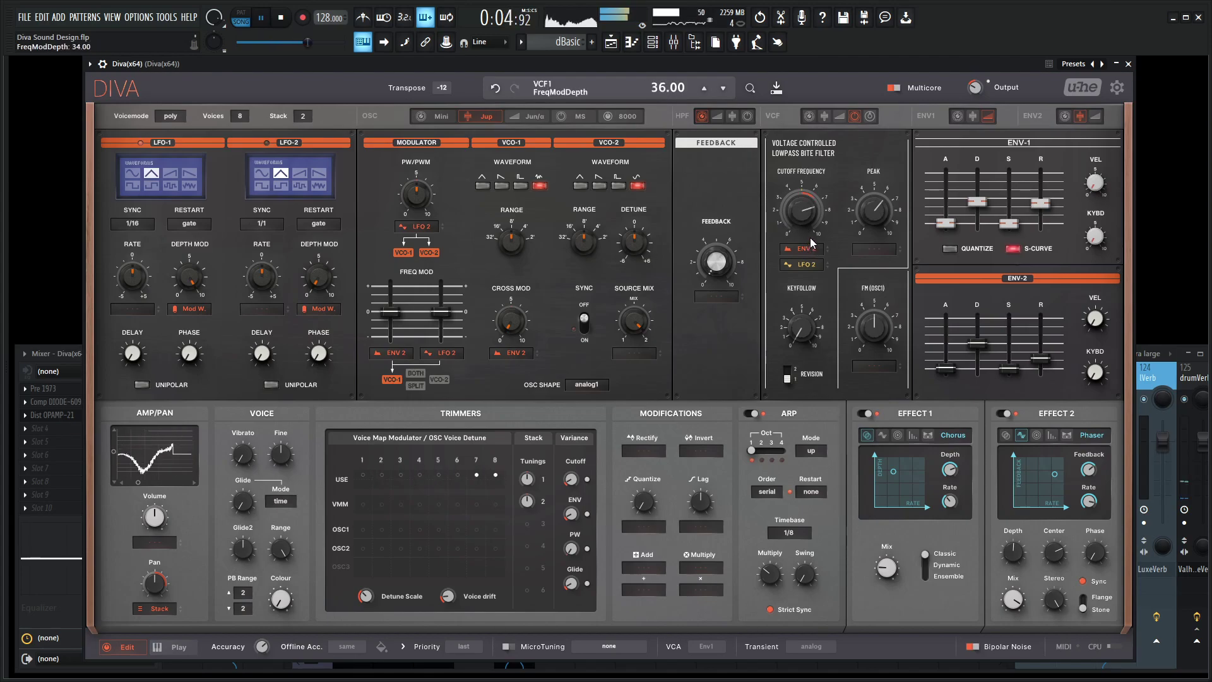
drag(985, 353, 980, 362)
drag(880, 214, 877, 204)
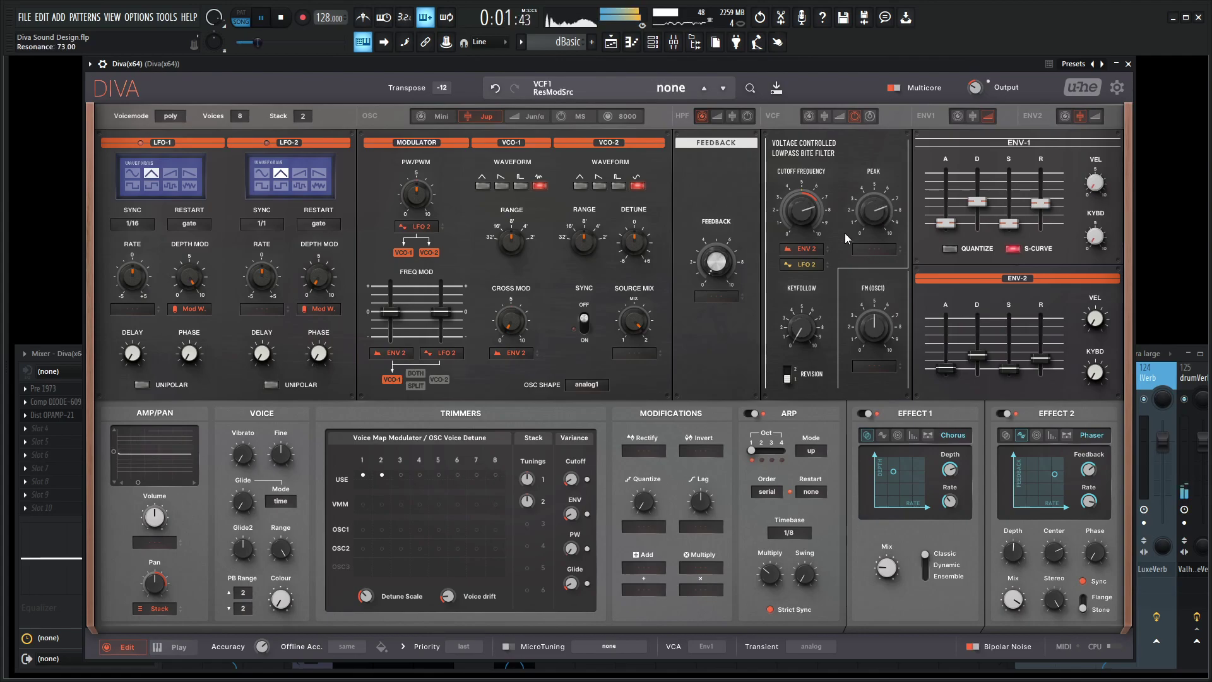
- Lower the low-pass filter's cutoff frequency to 87 and fine-tune the ENV-2 decay
drag(807, 221, 793, 252)
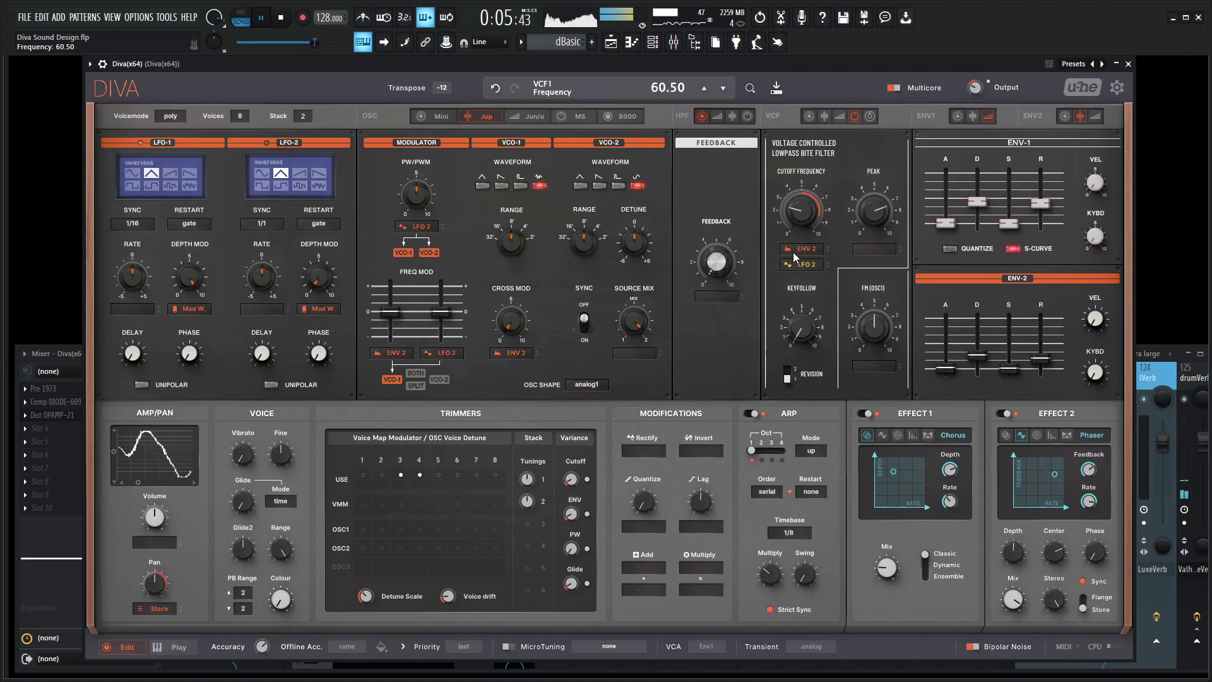
drag(978, 358, 975, 358)
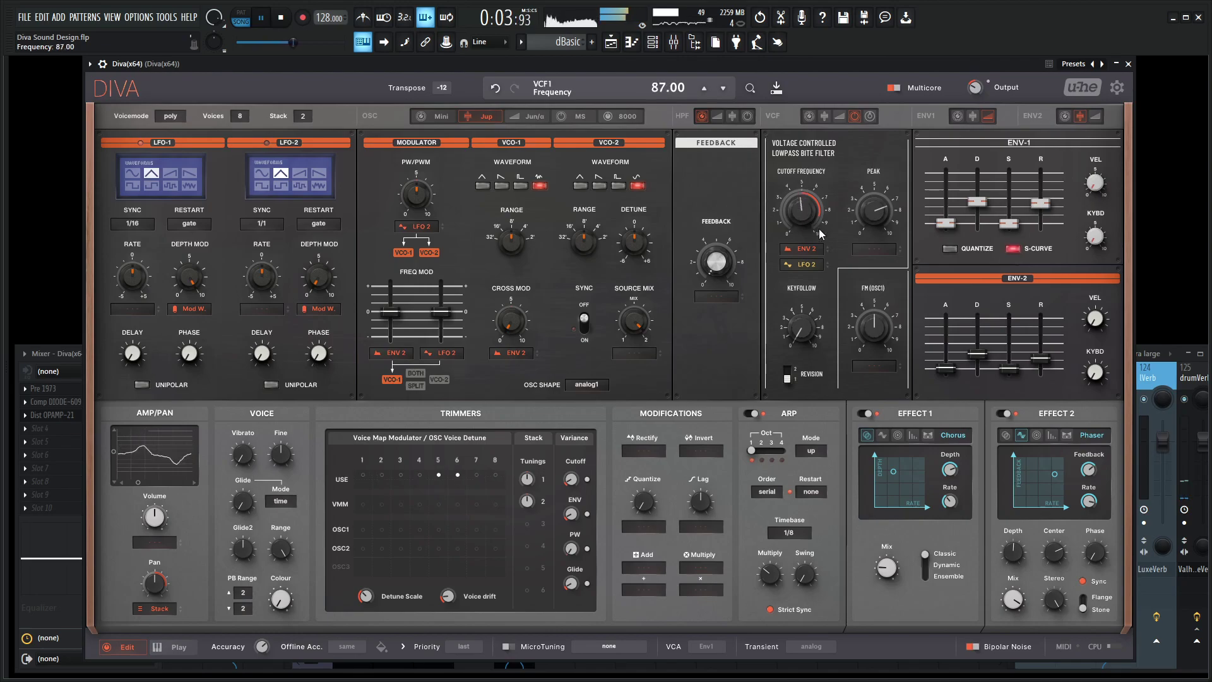
key(space)
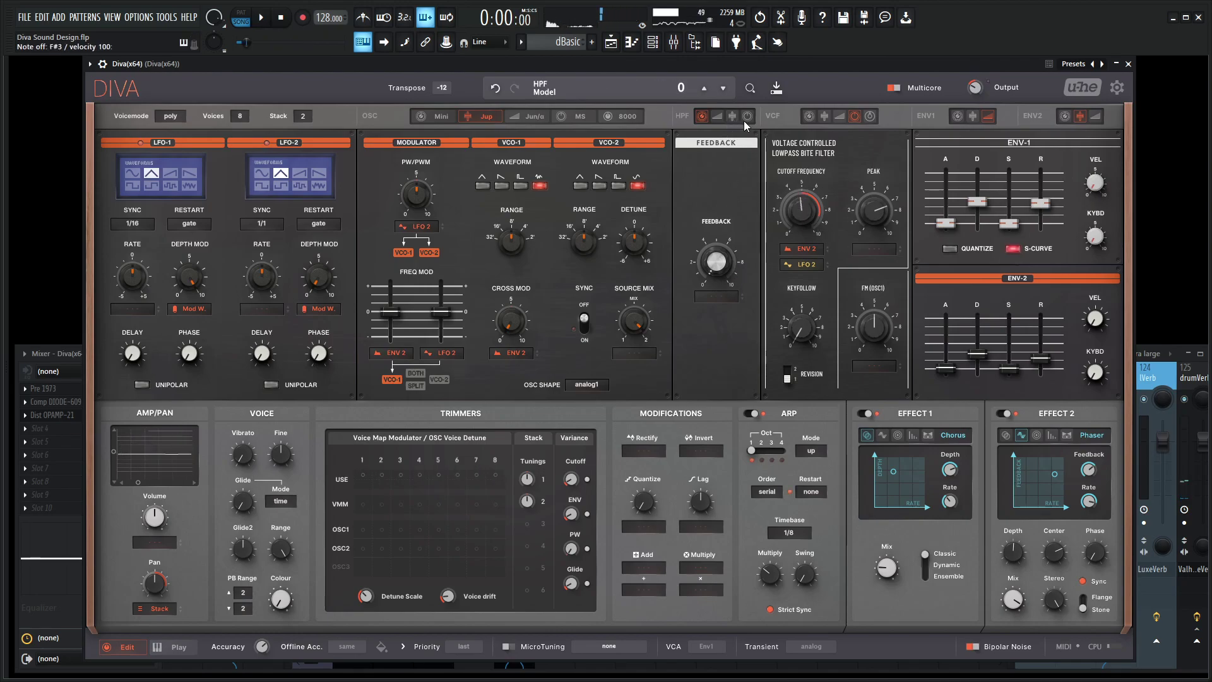
- Replace the feedback module with the HPF PRE high-pass filter and raise its cutoff slightly above the lowest position
click(732, 116)
mouse_move(722, 282)
mouse_down()
mouse_move(725, 260)
mouse_move(724, 271)
mouse_up()
key(space)
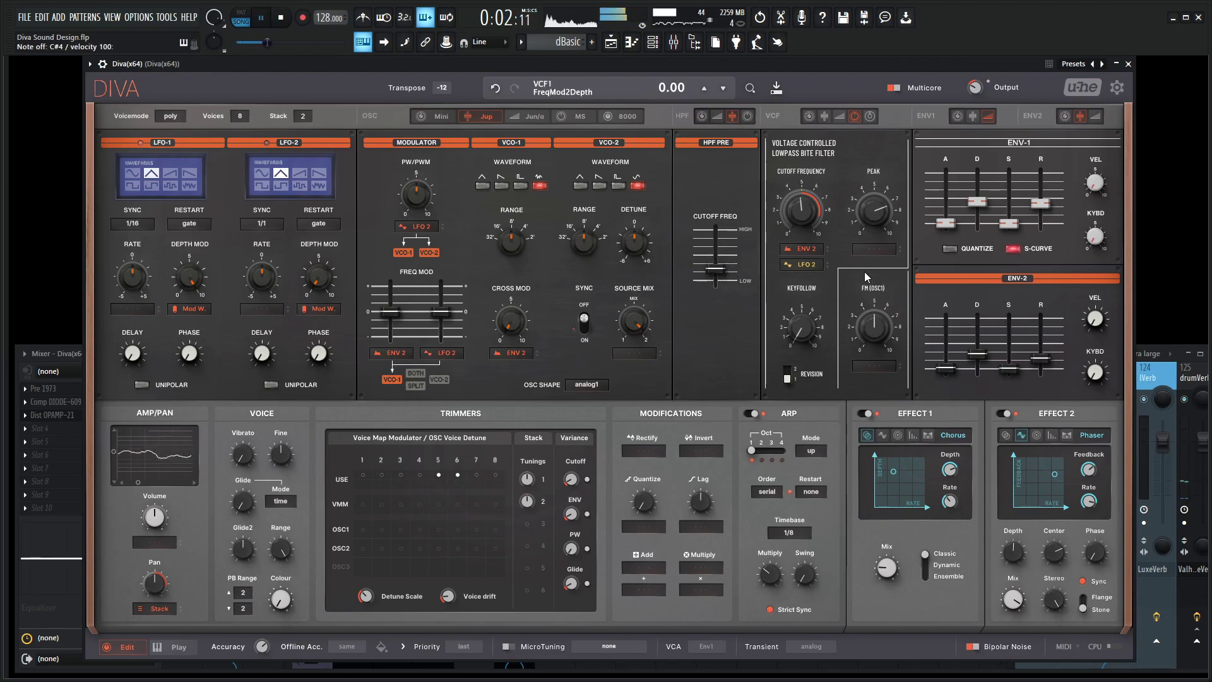
- Raise the low-pass filter's cutoff frequency and reduce its ENV 2 modulation depth during playback
drag(809, 209, 810, 185)
drag(816, 248, 816, 264)
mouse_move(810, 218)
mouse_down()
mouse_move(812, 183)
mouse_move(812, 221)
mouse_up()
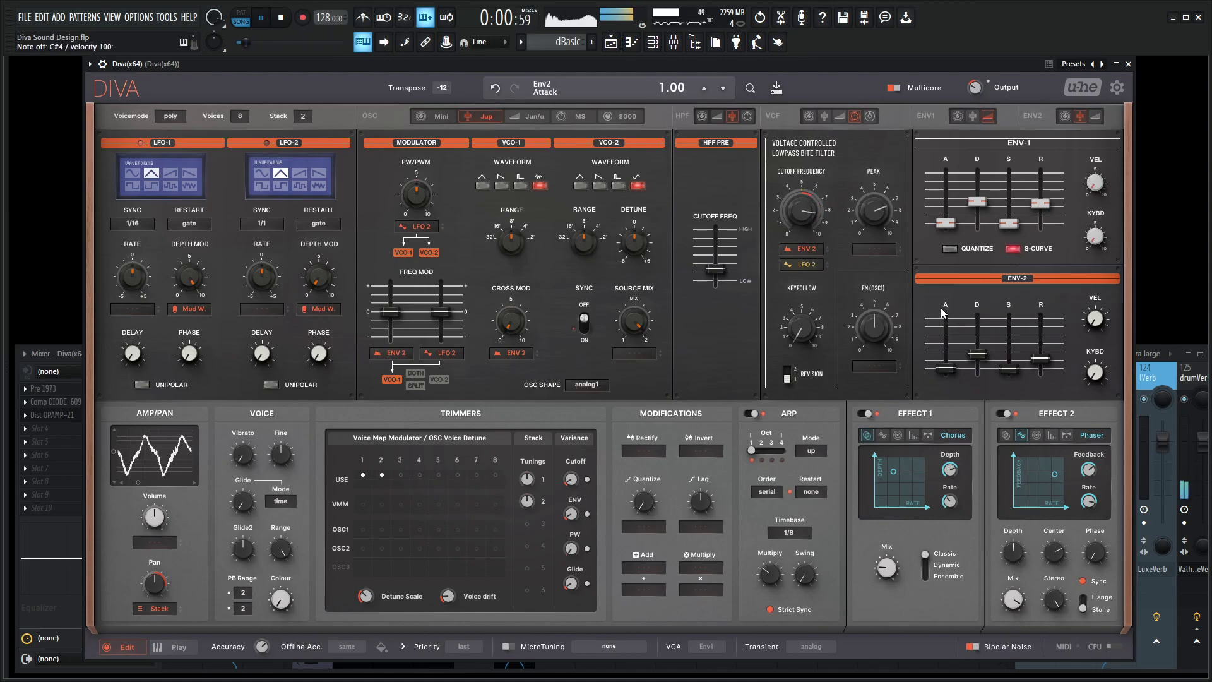
key(space)
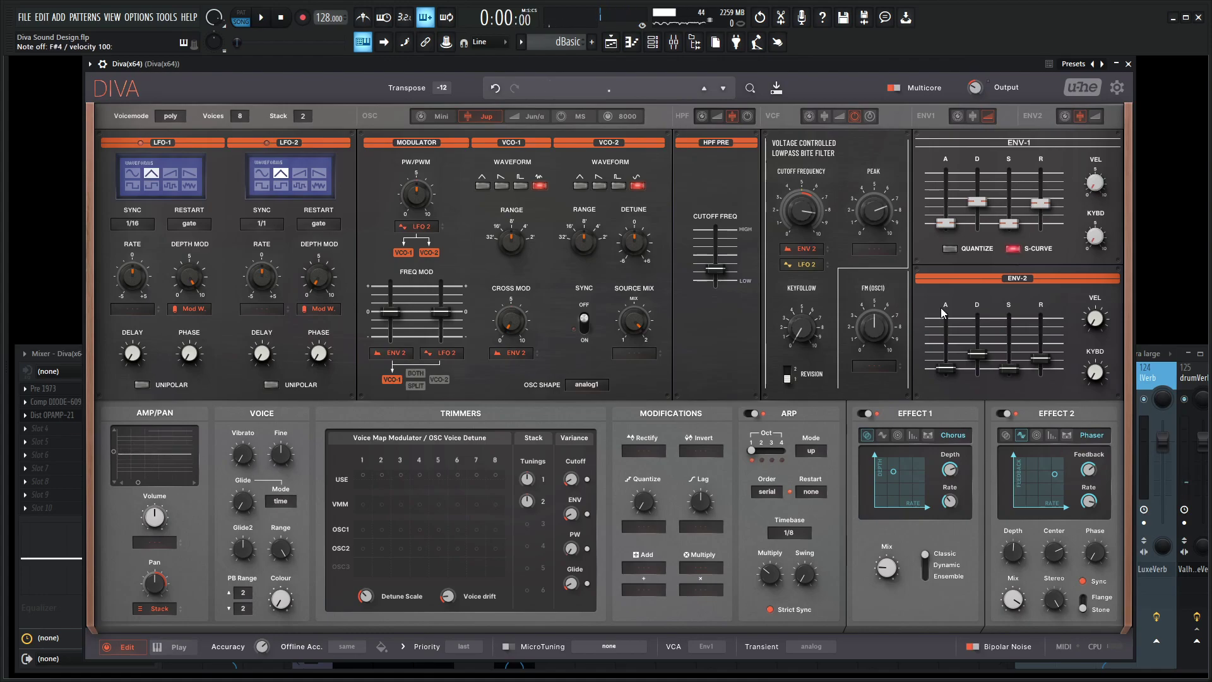